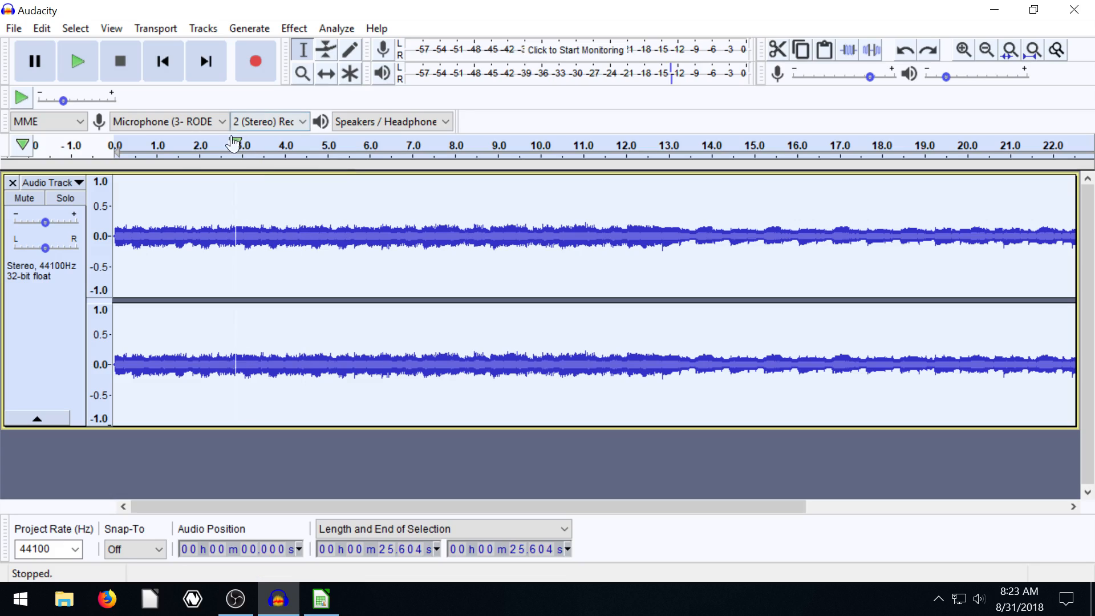
Step: Play short passages of the audio track from its start and from about 12.5 s
click(77, 64)
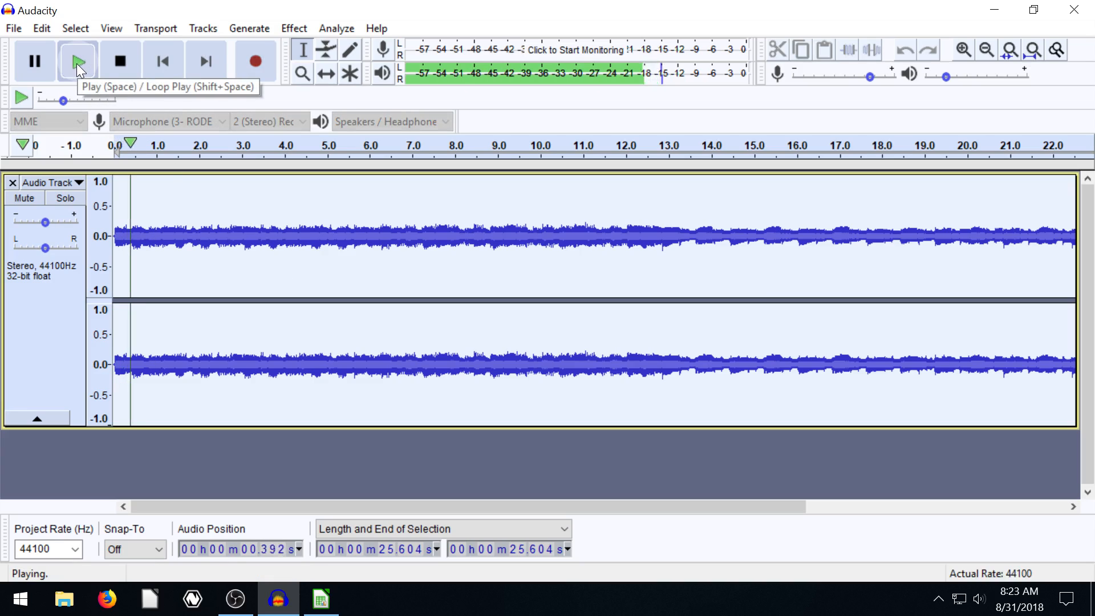
click(120, 63)
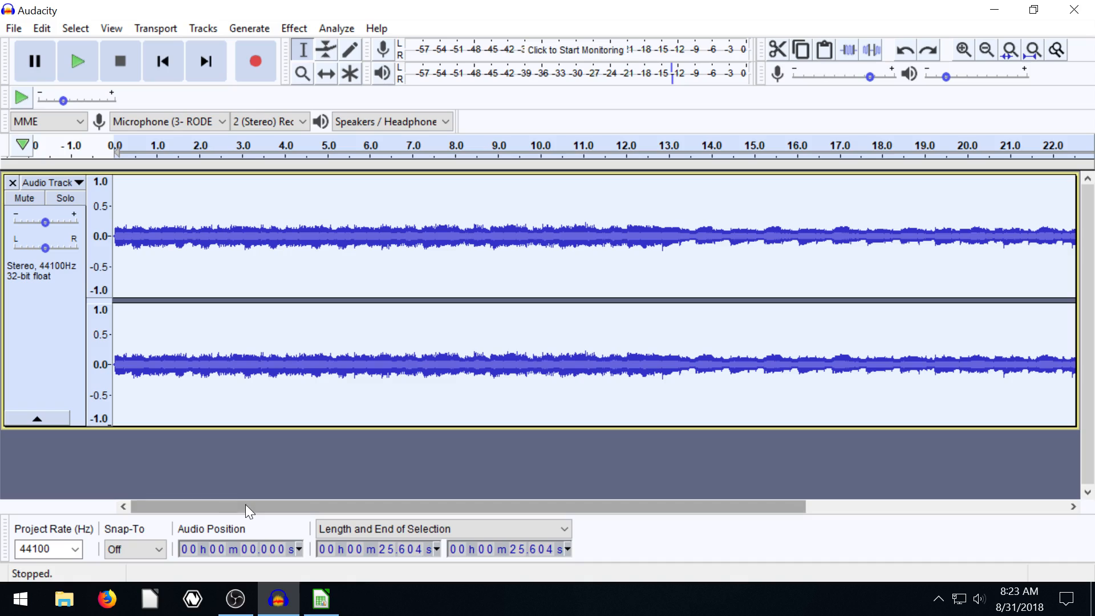
drag(220, 508, 280, 505)
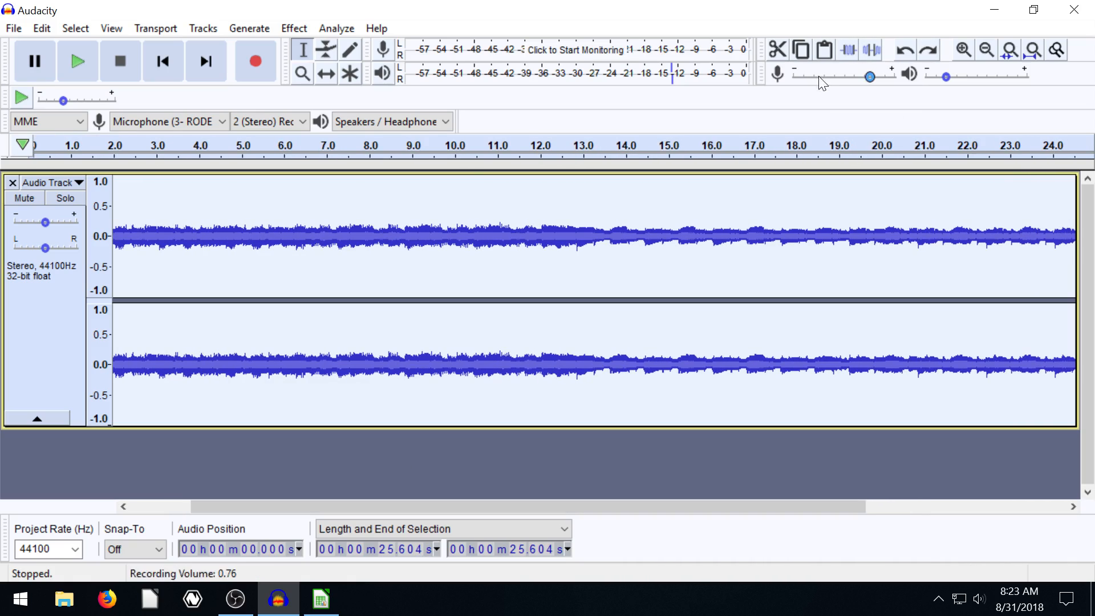
click(1032, 49)
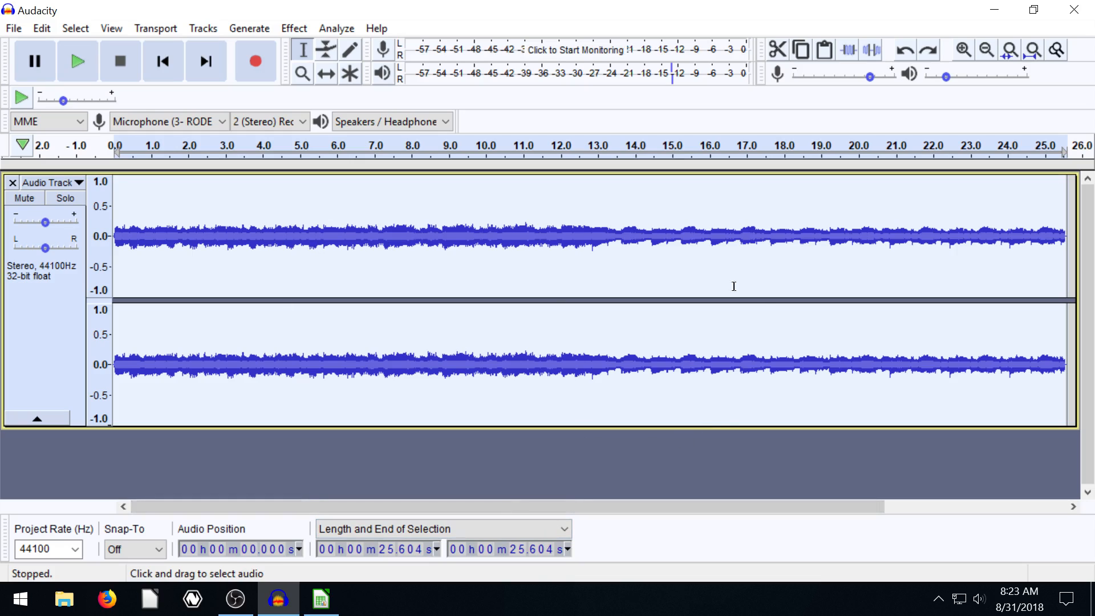
click(579, 235)
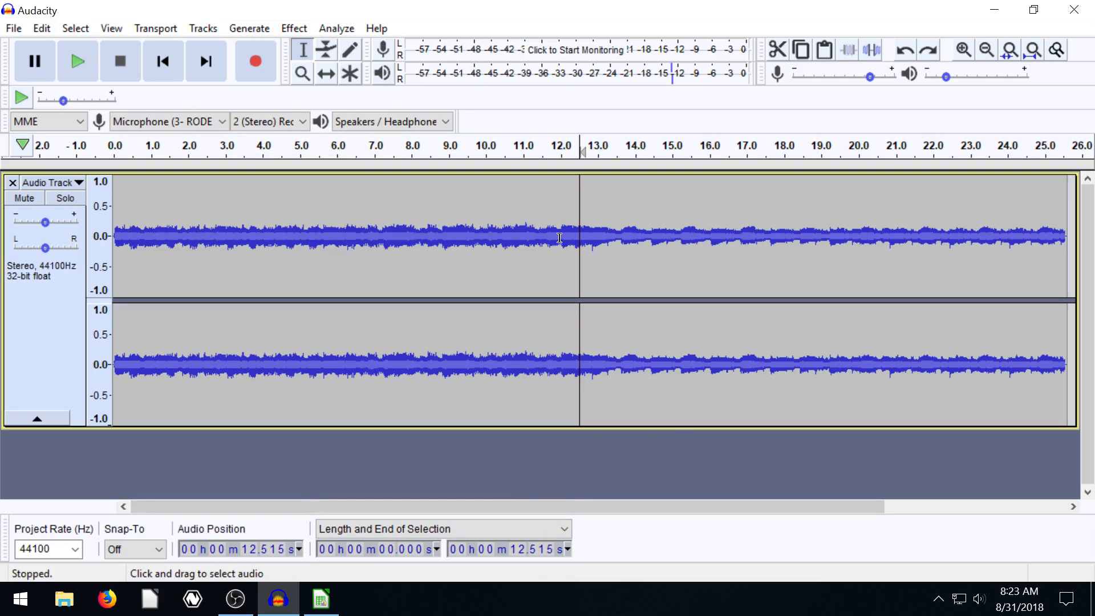
click(81, 56)
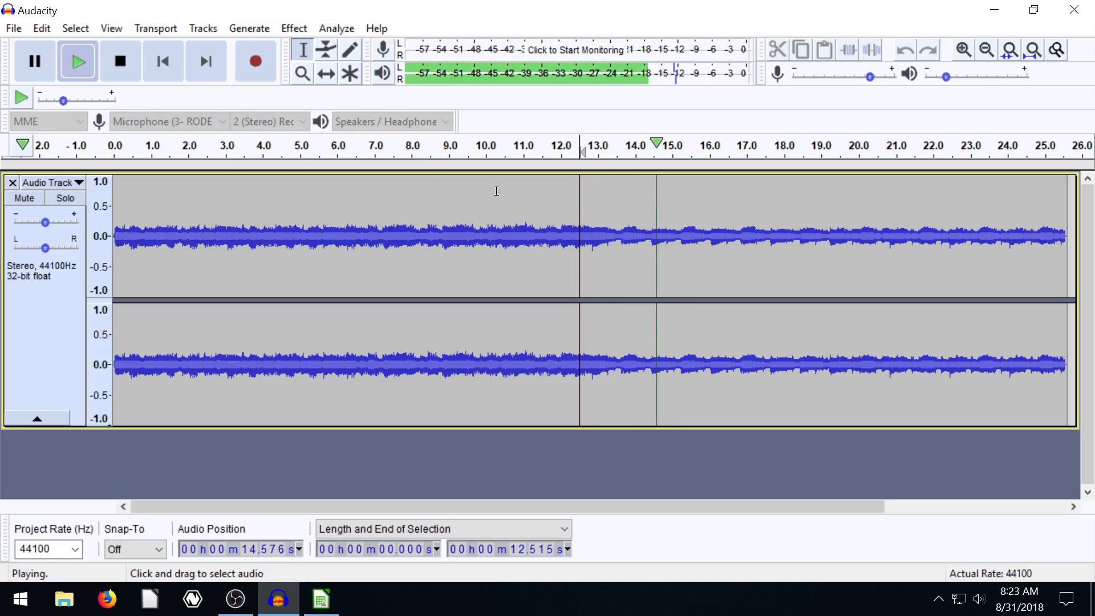
click(121, 57)
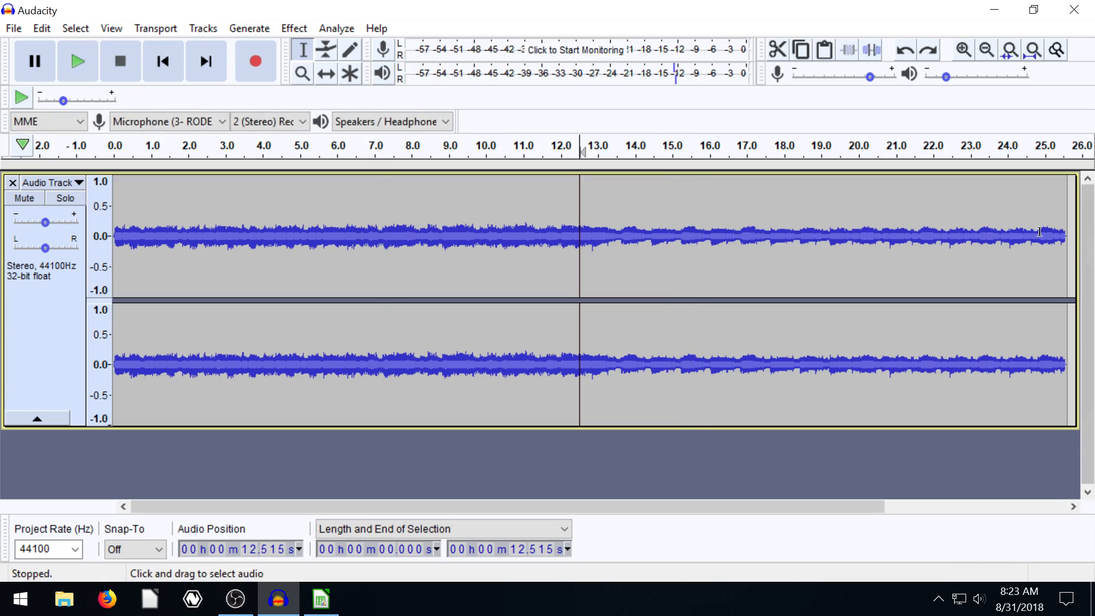
Step: Play the end of the track from about 25.4 s and again from about 24.6 s
click(1058, 232)
click(92, 63)
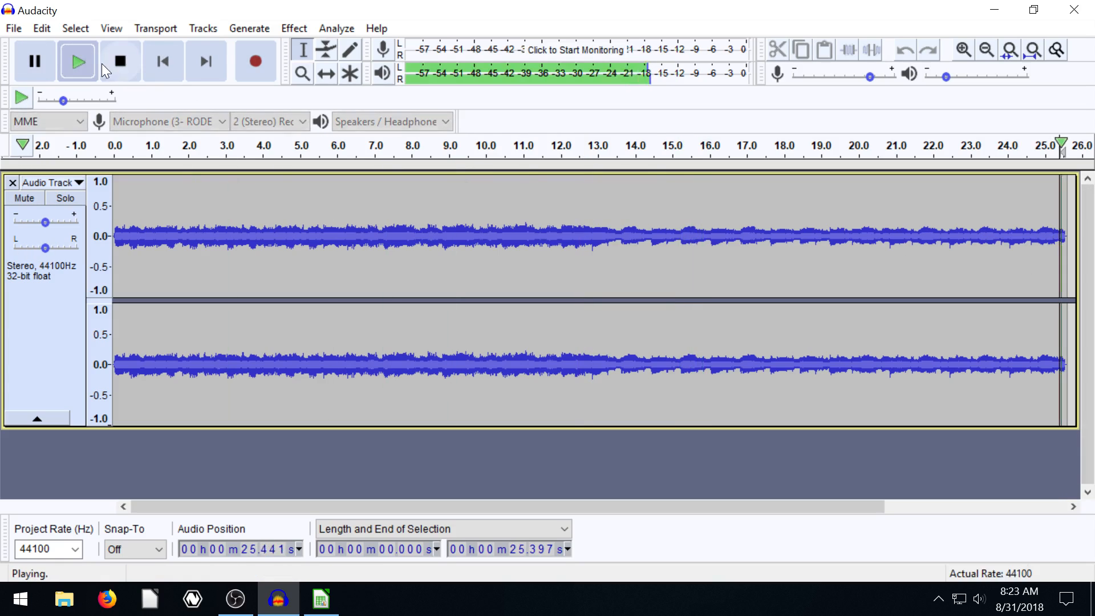
click(1029, 212)
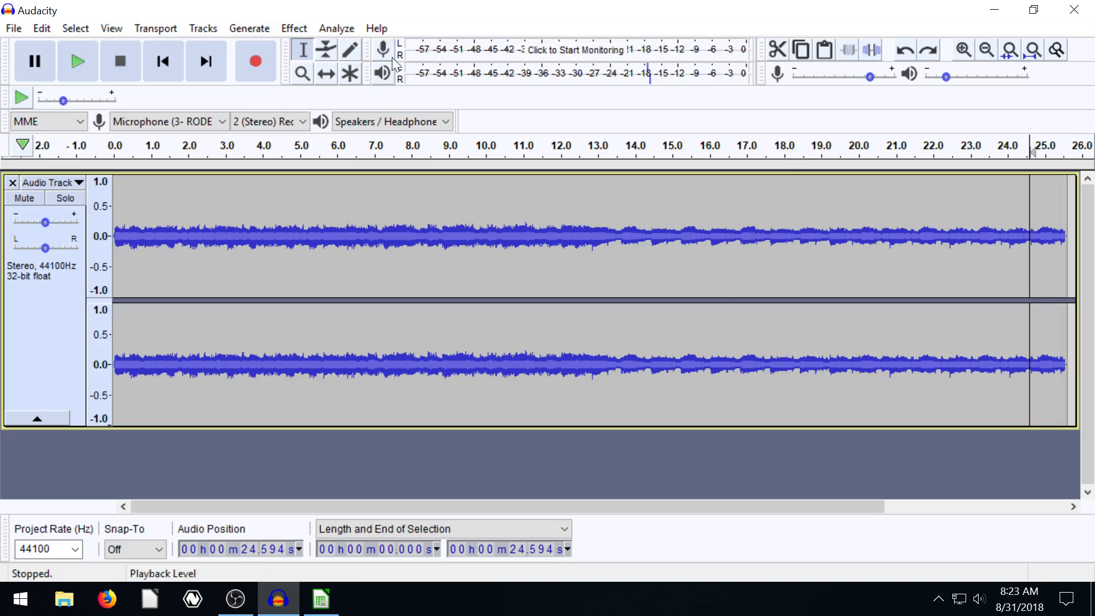
click(96, 56)
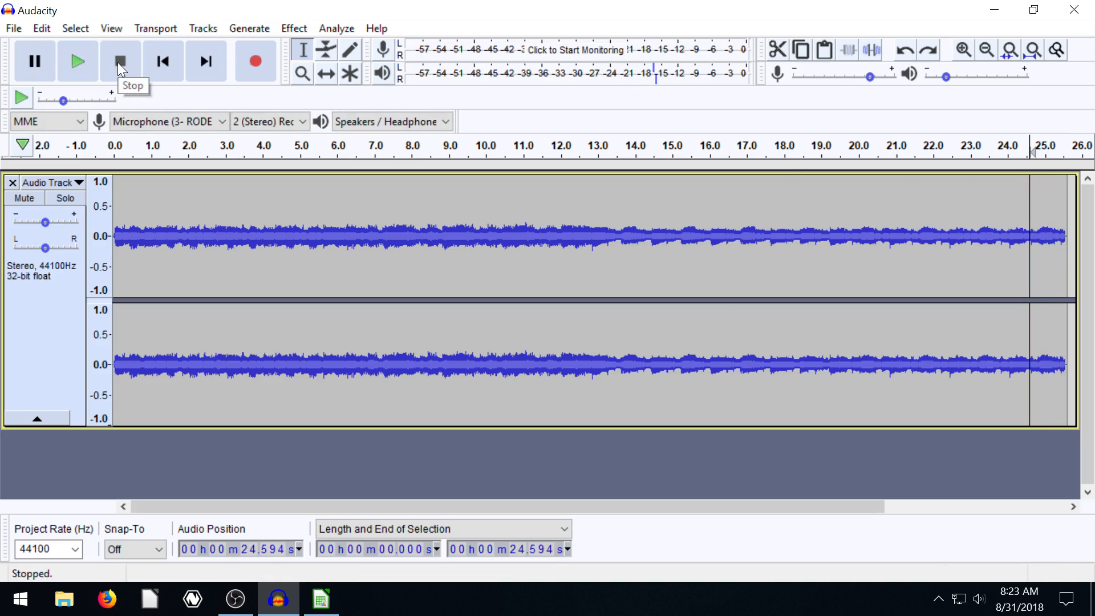
Step: Select the entire track and apply the Repeat effect with 1 repeat
click(250, 237)
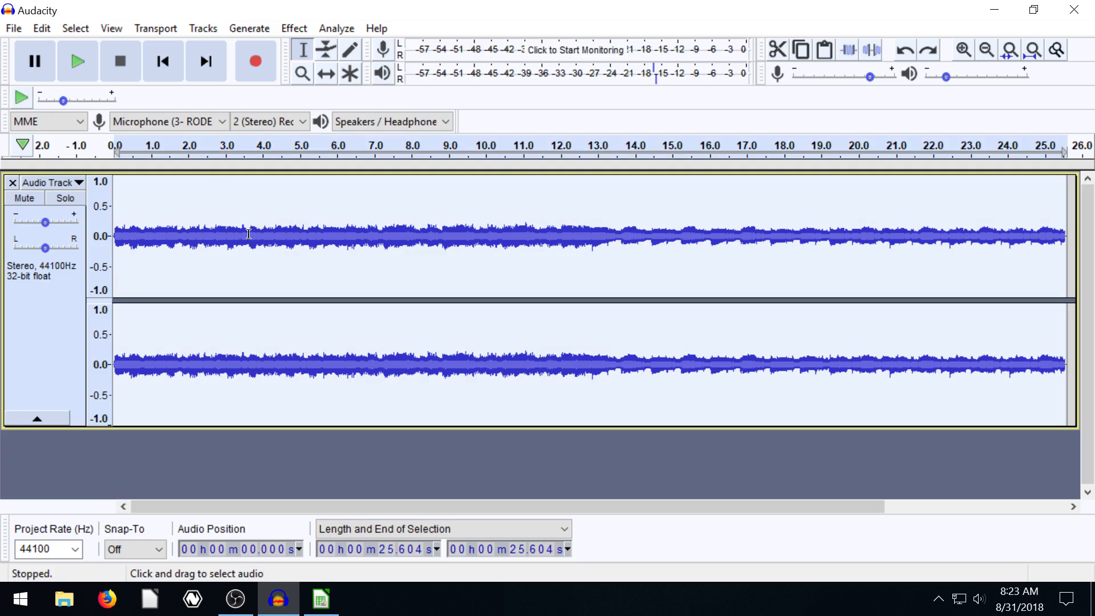
key(ctrl+a)
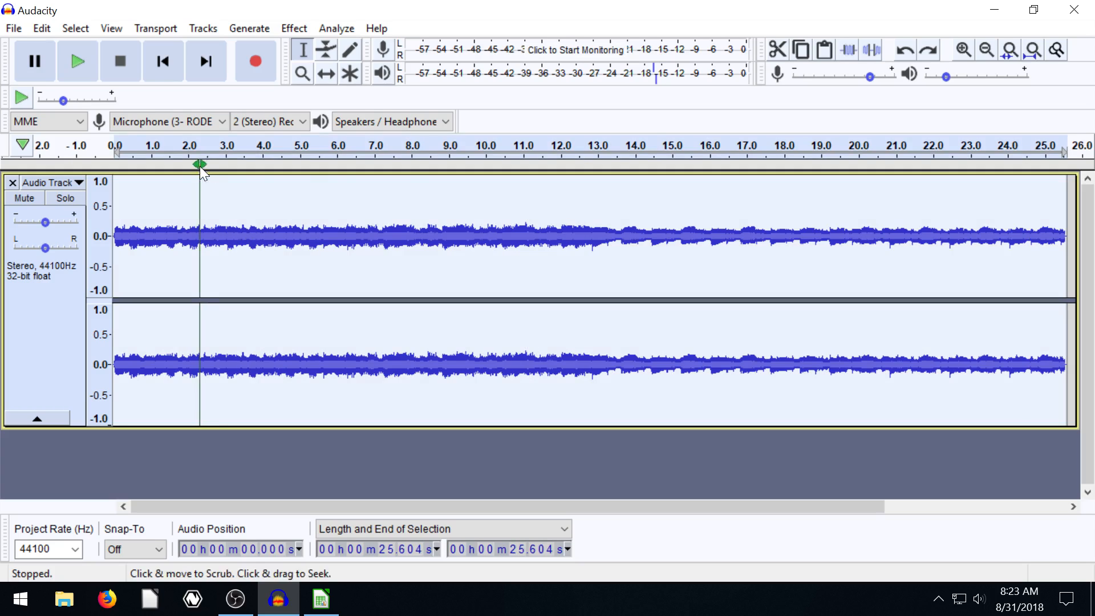
click(294, 28)
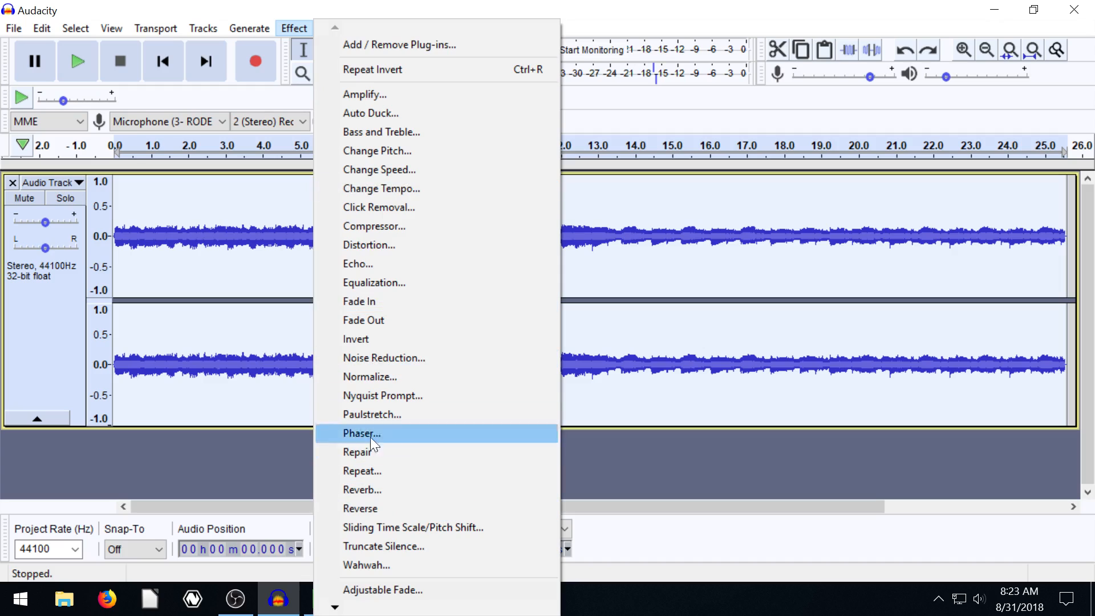
click(362, 474)
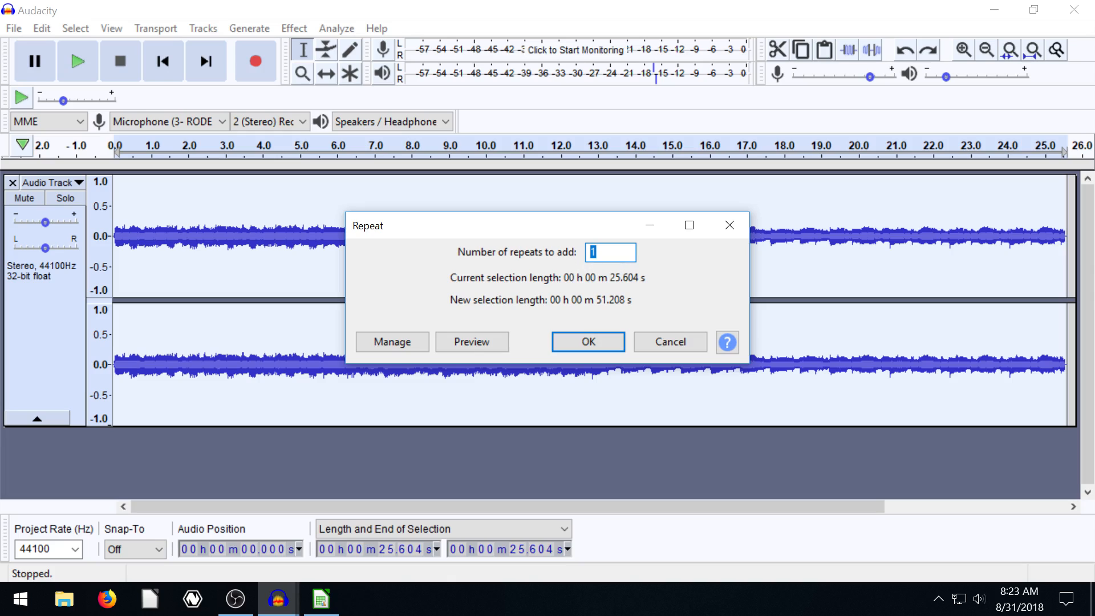
click(588, 342)
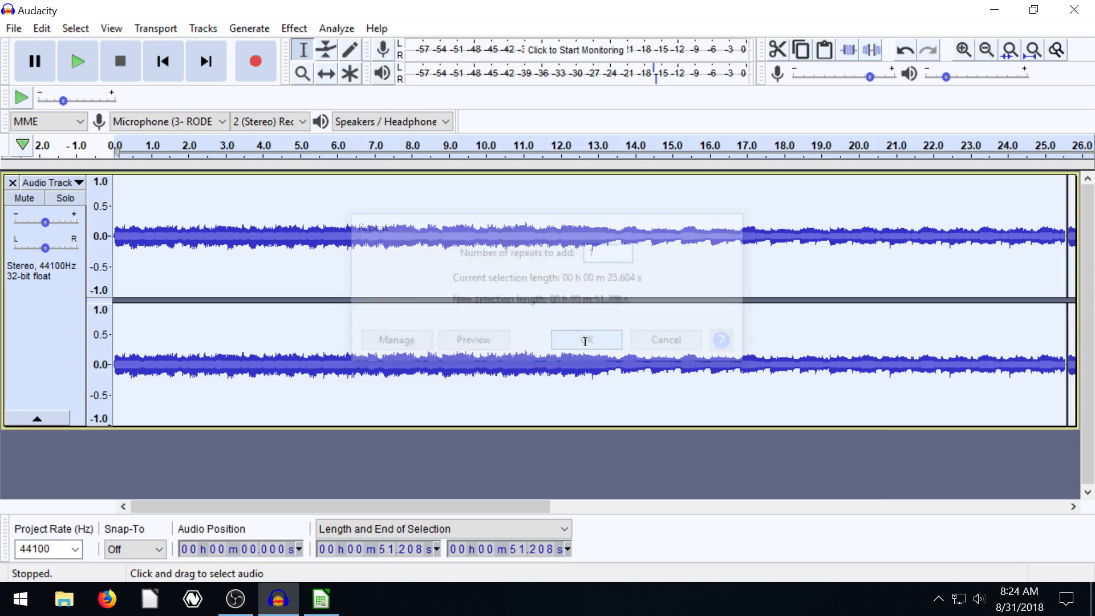
Step: Play across the join between the original audio and its repeat, starting at about 25.2 s
drag(514, 504, 716, 500)
drag(649, 509, 737, 502)
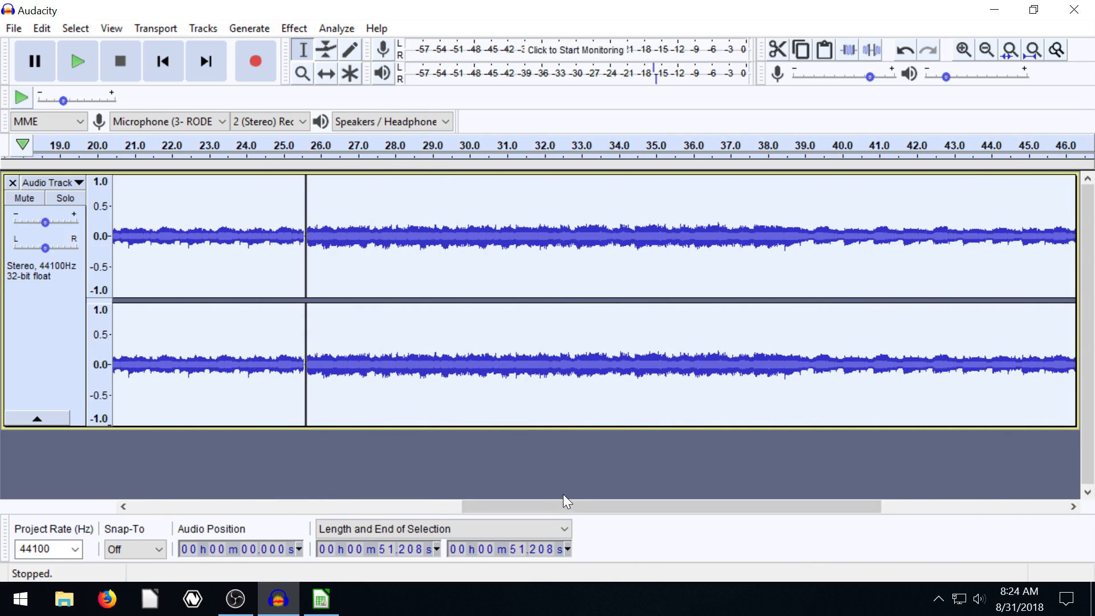
drag(566, 501, 510, 310)
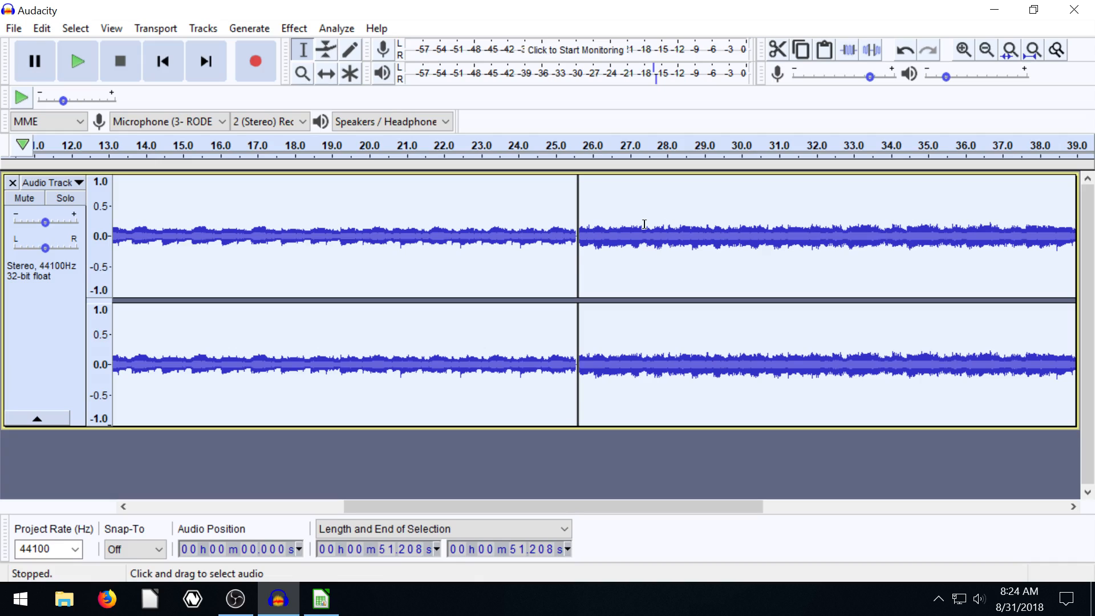
shift+click(563, 238)
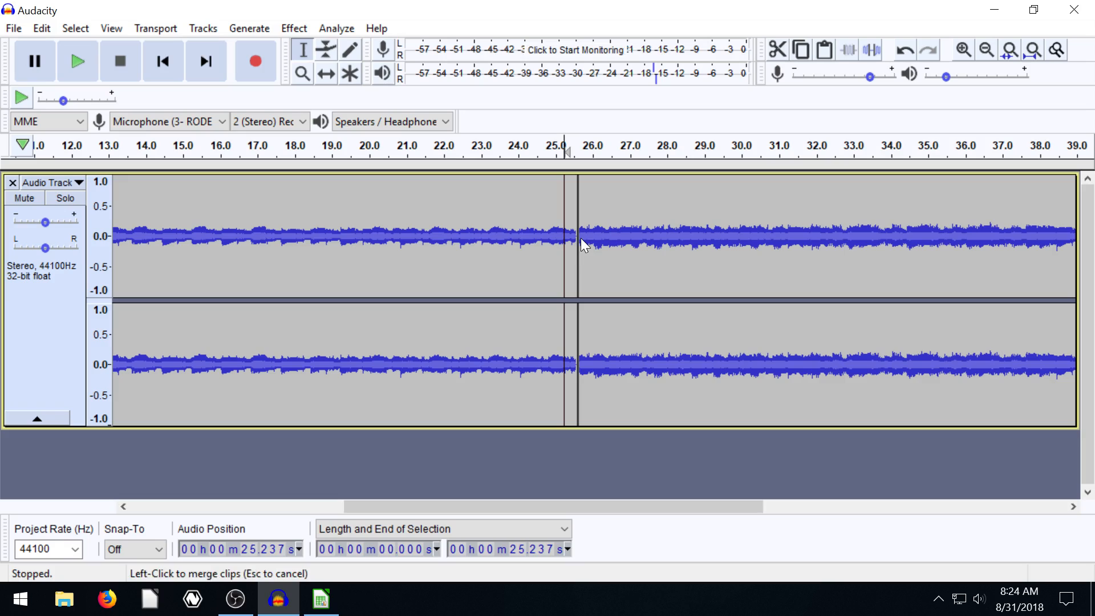
click(78, 63)
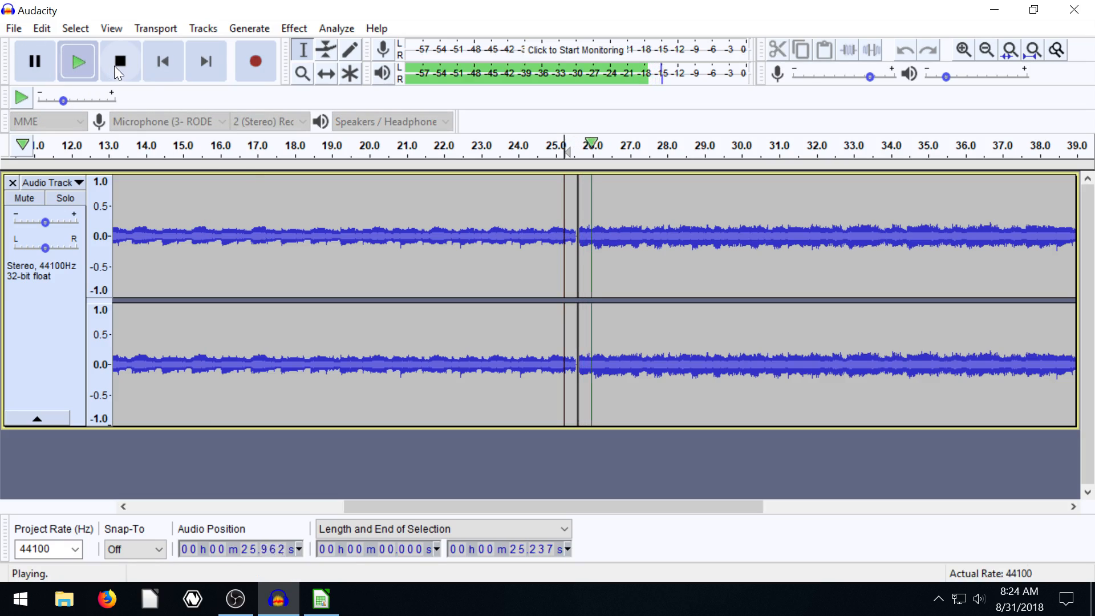
click(114, 66)
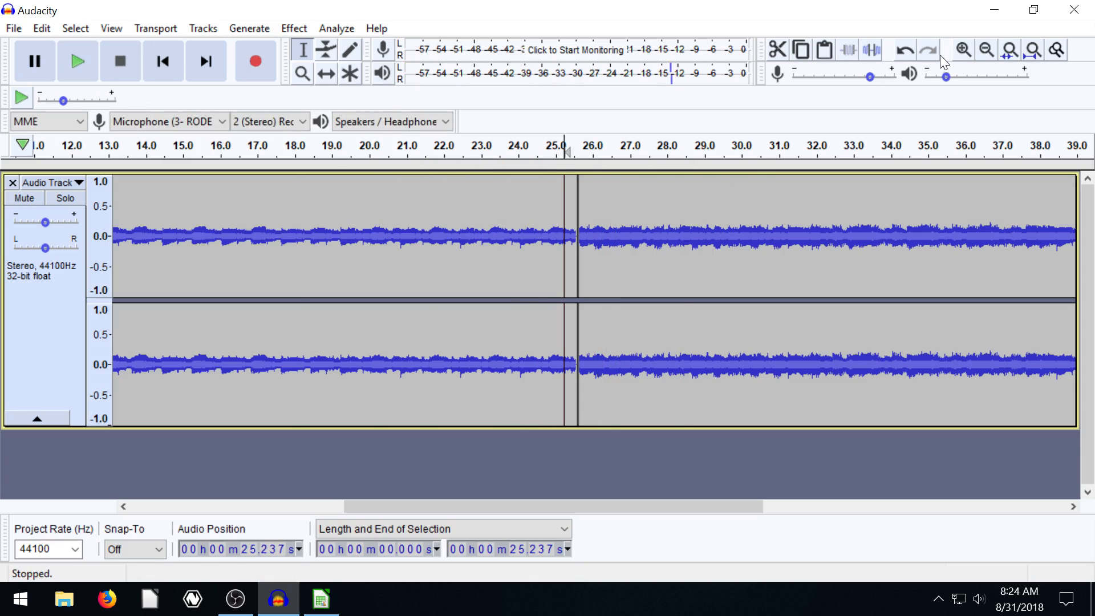
Step: Examine the waveform around the join closely and play across it from about 24.5 s
click(963, 49)
click(964, 49)
click(963, 49)
click(964, 49)
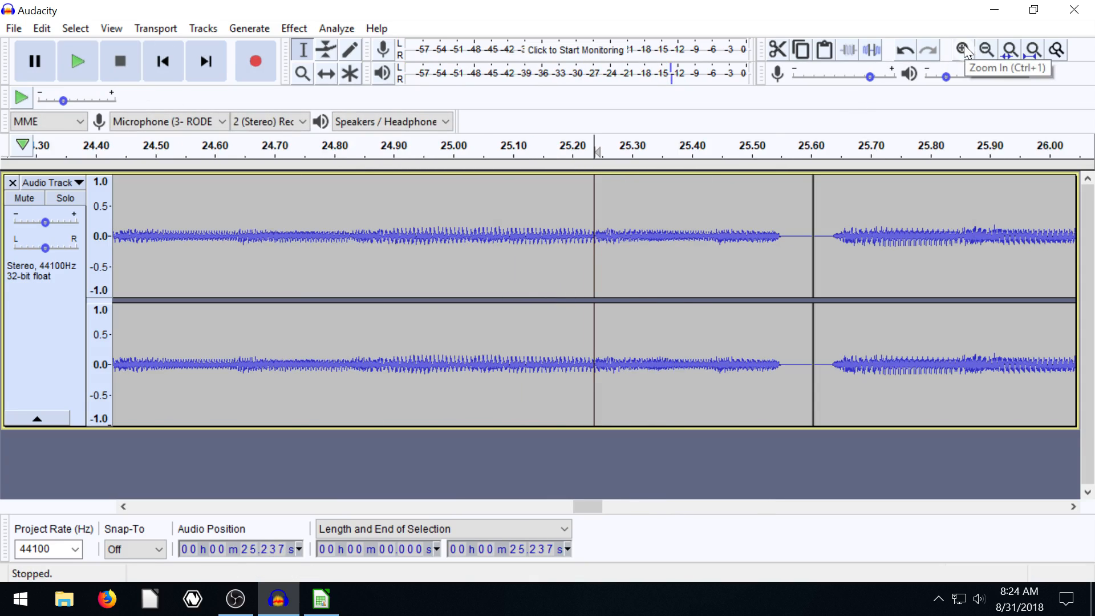
click(660, 239)
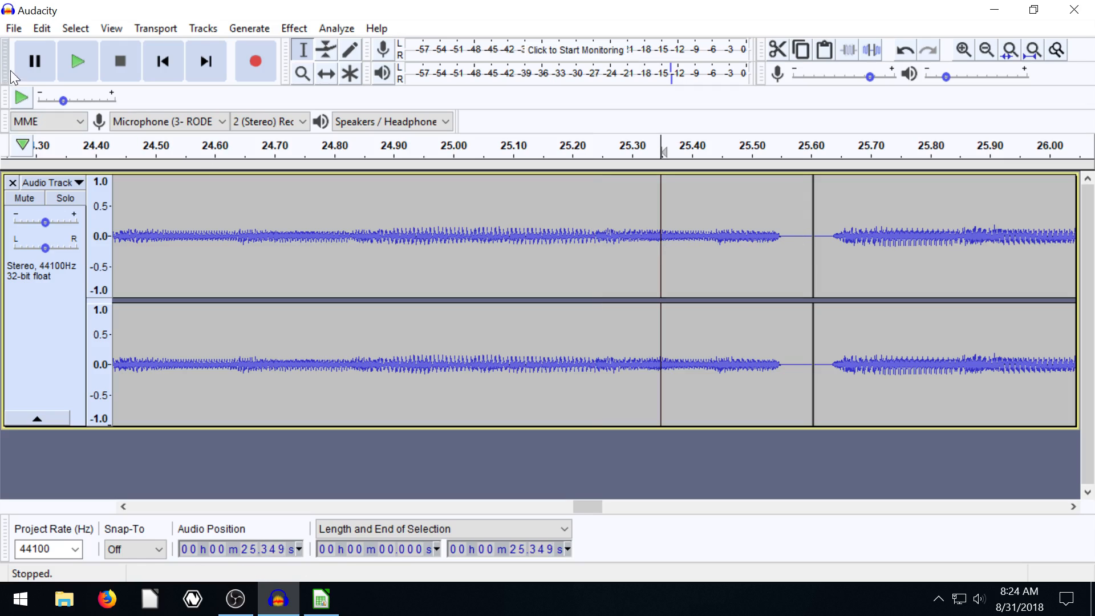
click(178, 188)
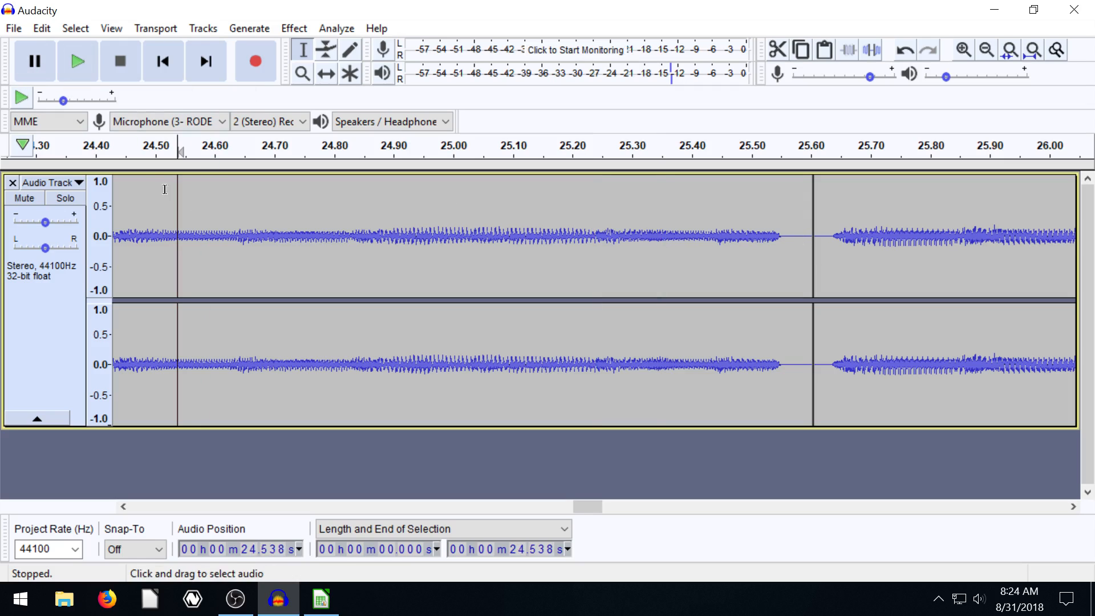
click(85, 63)
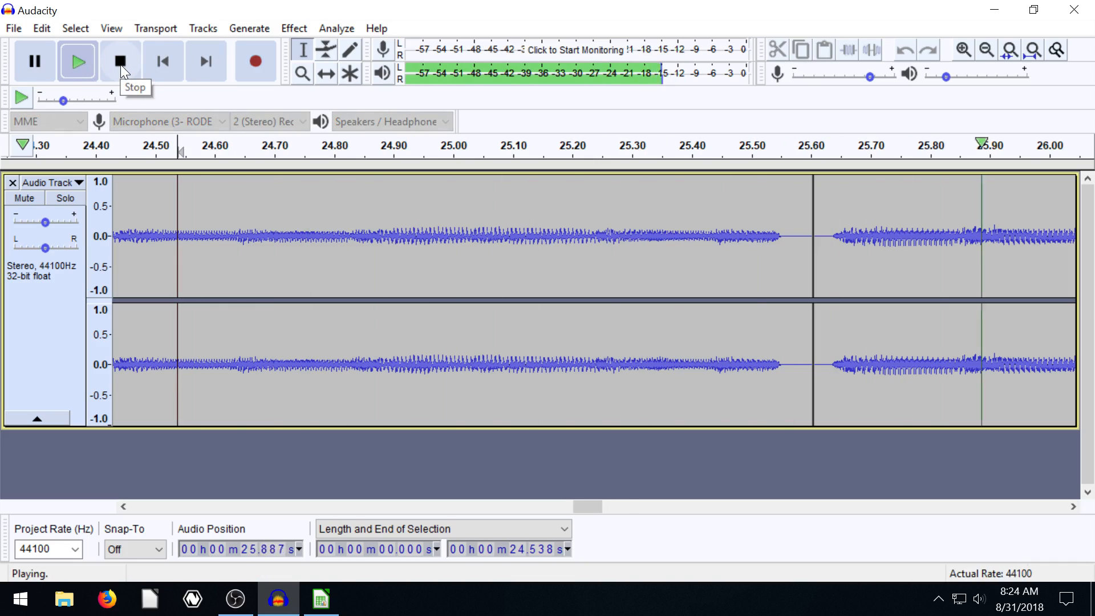
click(121, 64)
Step: Delete most of the silent gap at the join, starting at about 25.56 s
drag(610, 505, 593, 492)
drag(658, 245, 700, 246)
key(Delete)
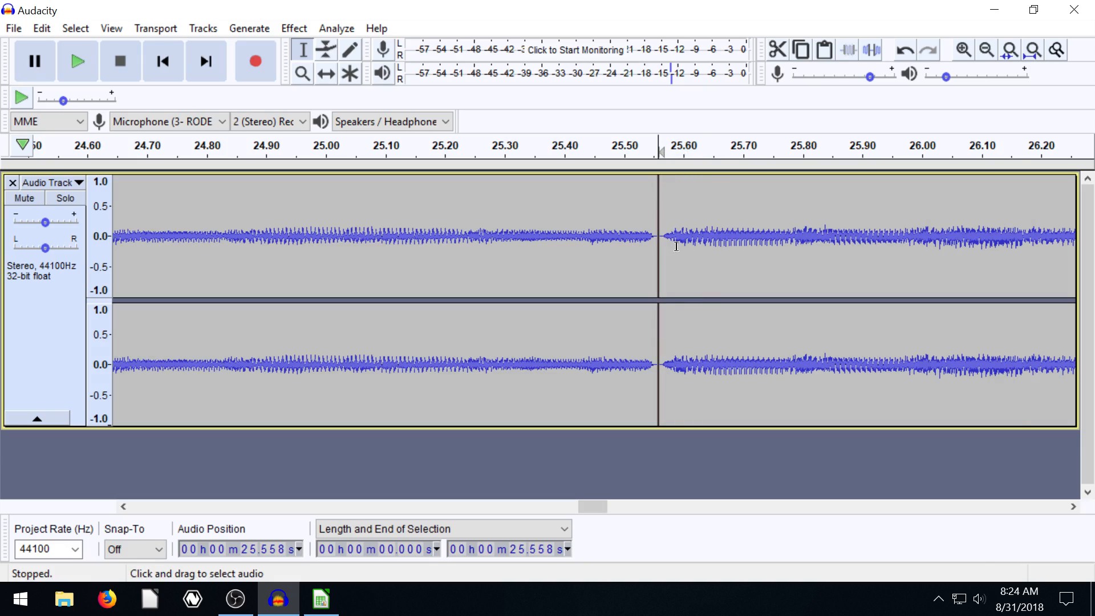
Step: Play across the shortened join from about 25.3 s
click(513, 236)
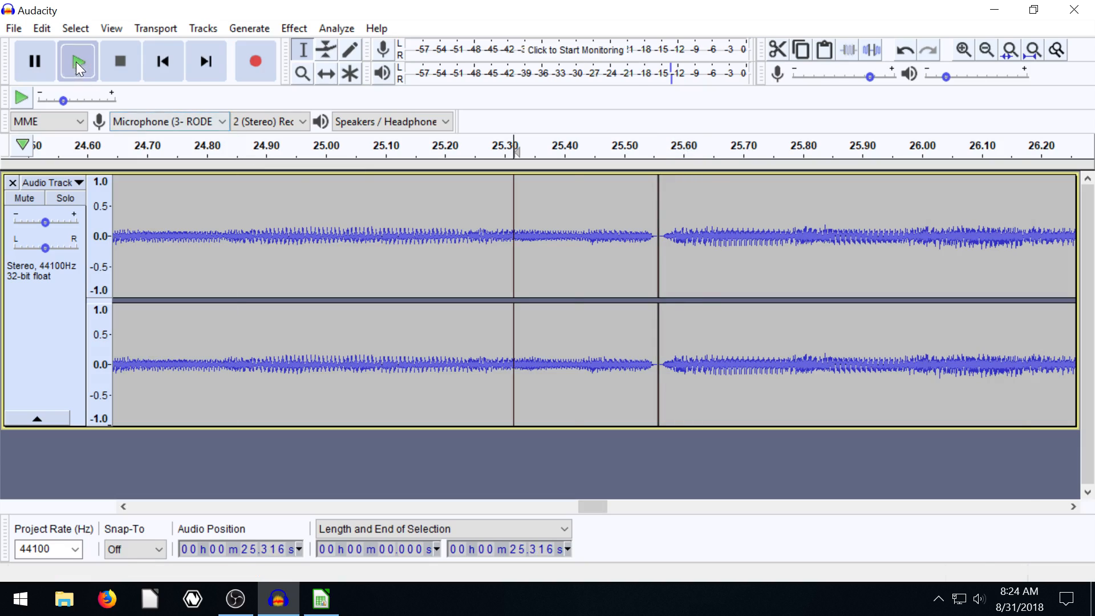
click(76, 62)
click(113, 64)
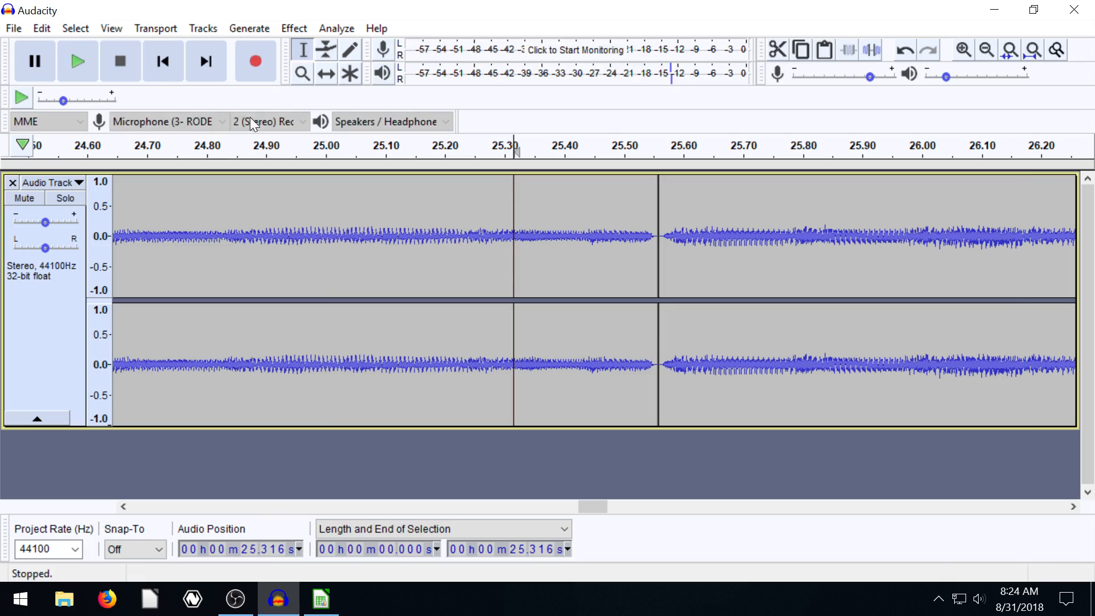
Step: Delete the remaining silence at the join, a selection of about 0.019 s ending at about 25.567 s
click(659, 235)
drag(658, 235, 654, 243)
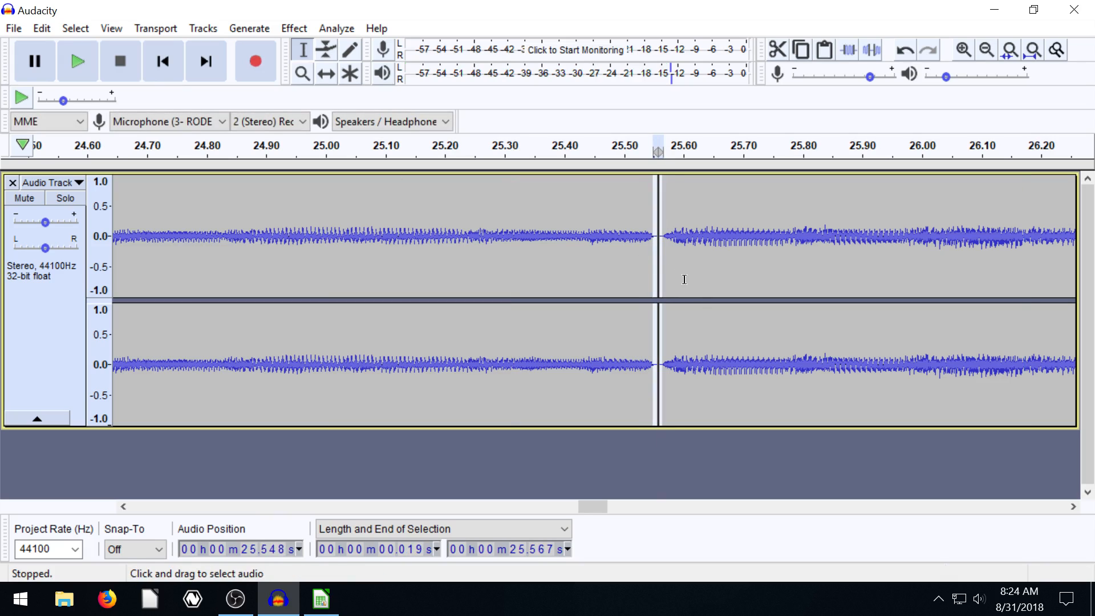
key(Delete)
Step: Play across the join from about 25.1 s, and undo the last deletion
click(403, 244)
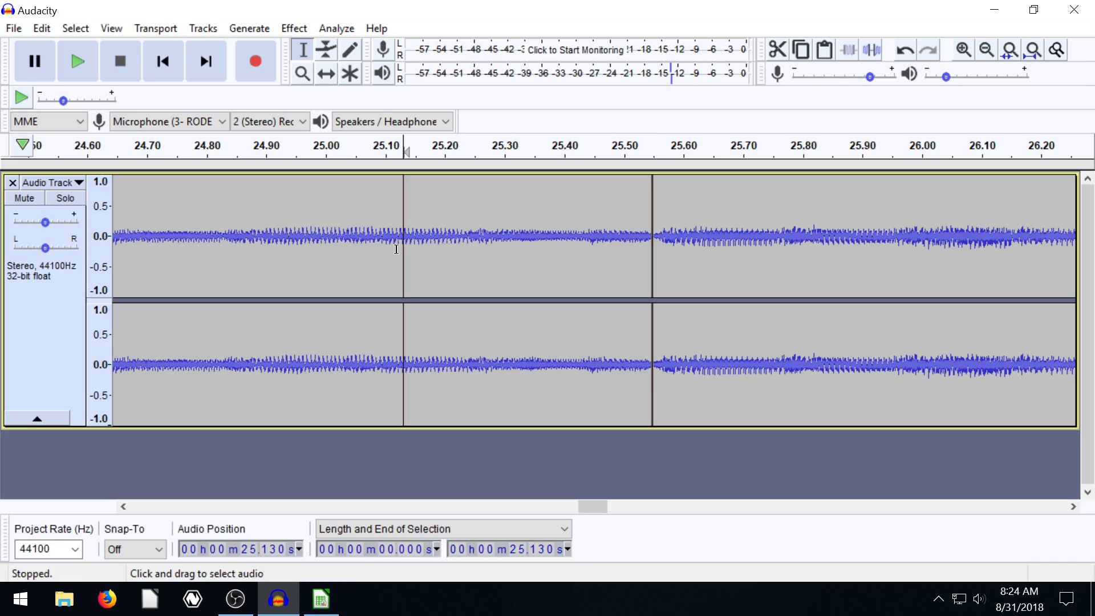
click(78, 62)
click(117, 62)
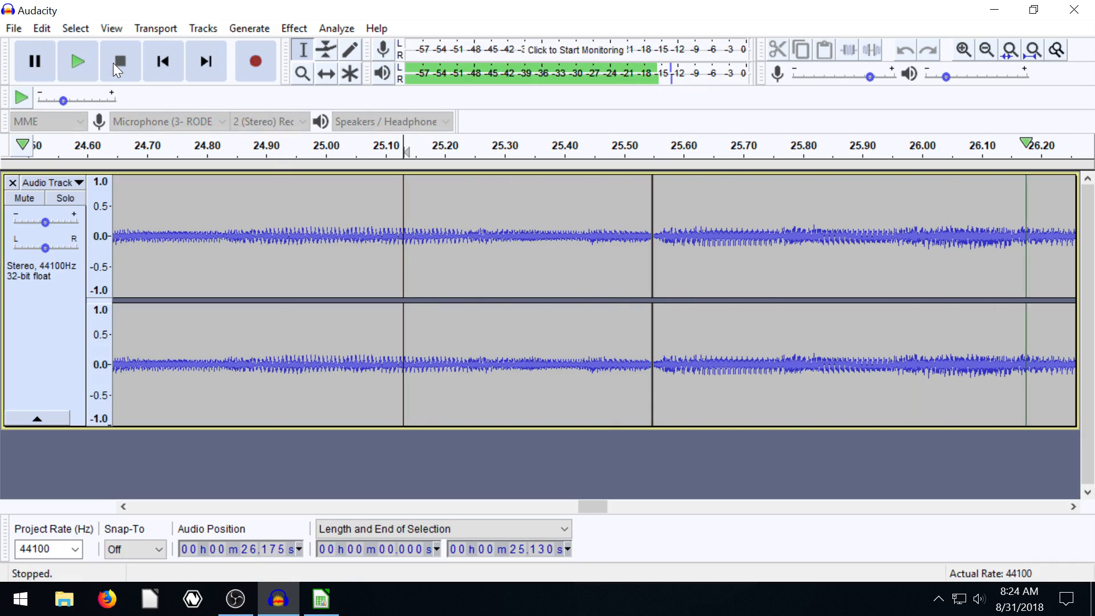
click(618, 264)
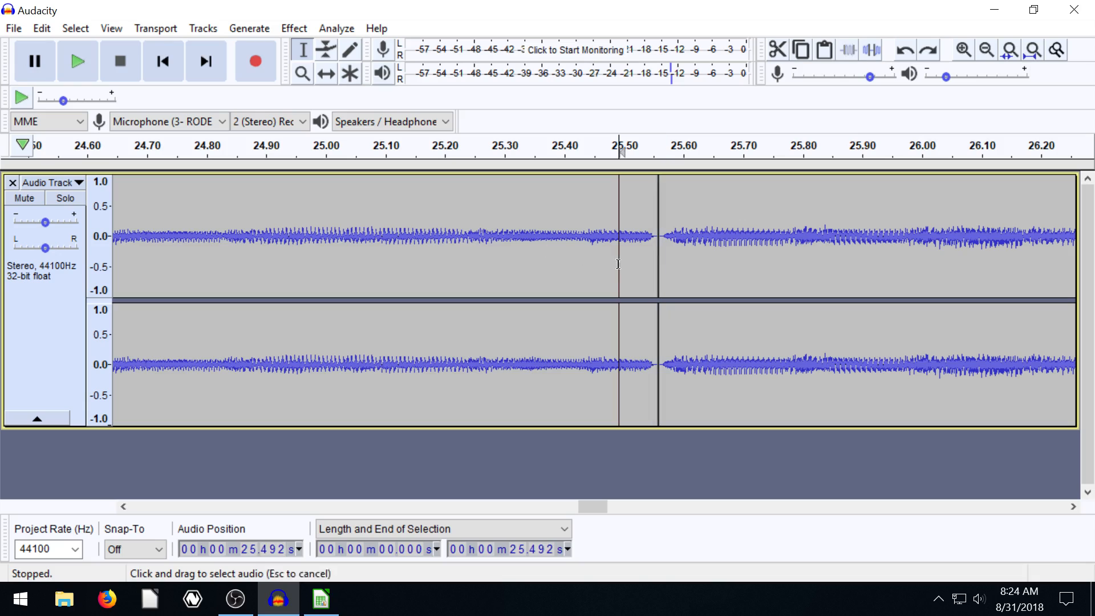
Step: Select about 0.013 s of silence at the join from about 25.552 s and delete it
click(657, 240)
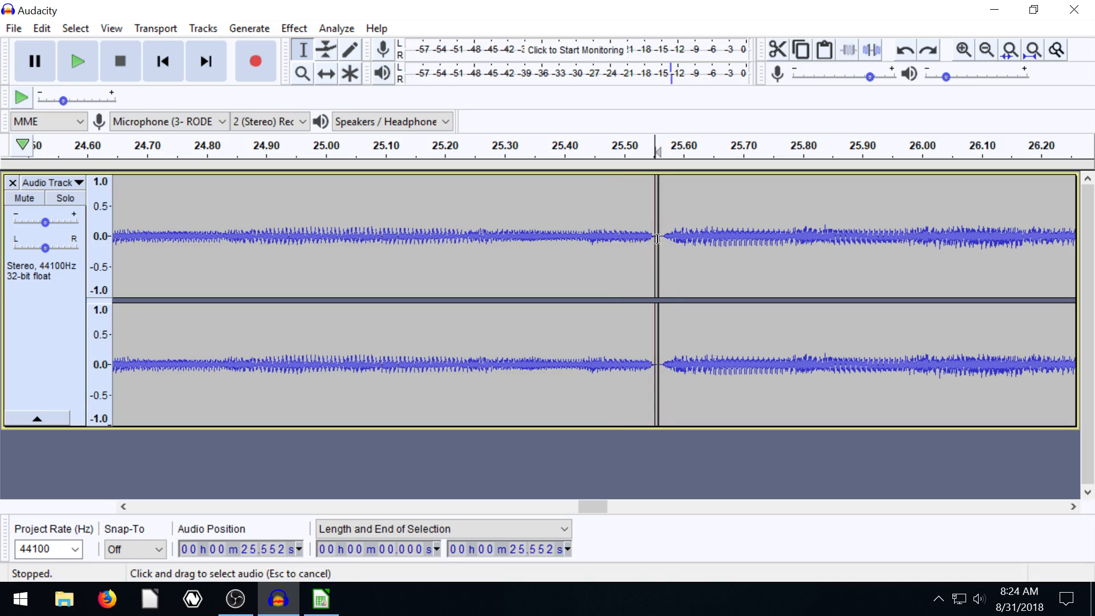
drag(657, 239, 661, 239)
click(658, 239)
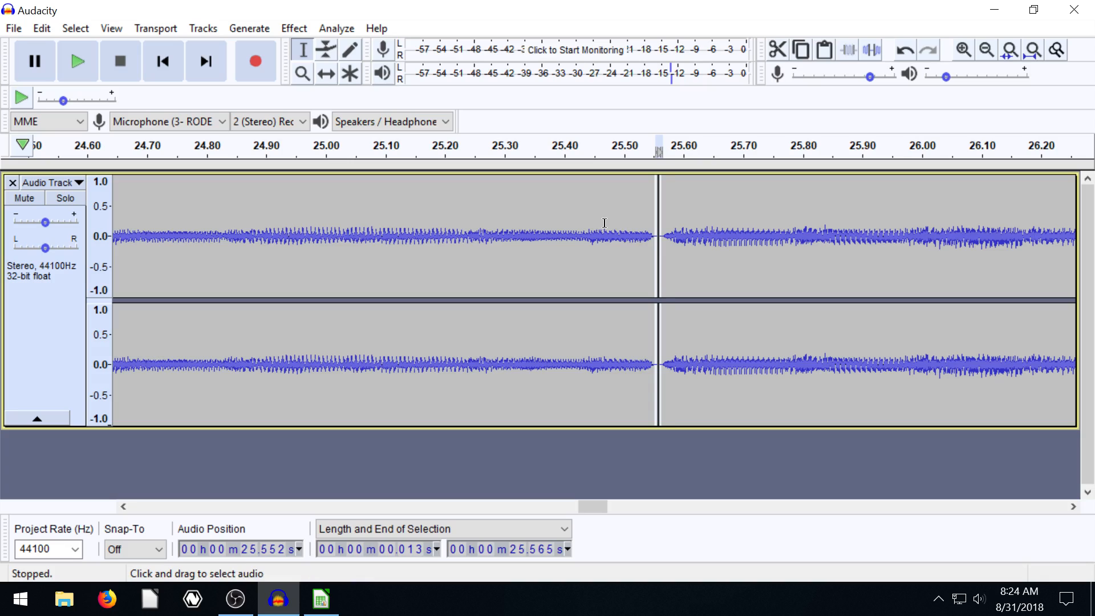
Step: Play across the trimmed join from about 24.8 s
click(220, 240)
click(82, 63)
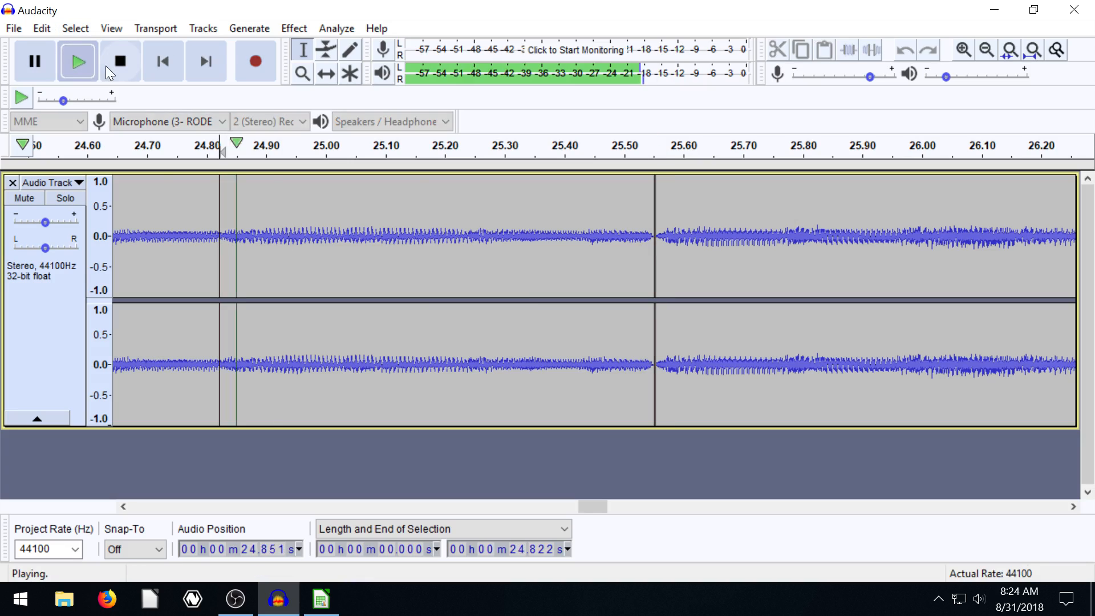
click(112, 65)
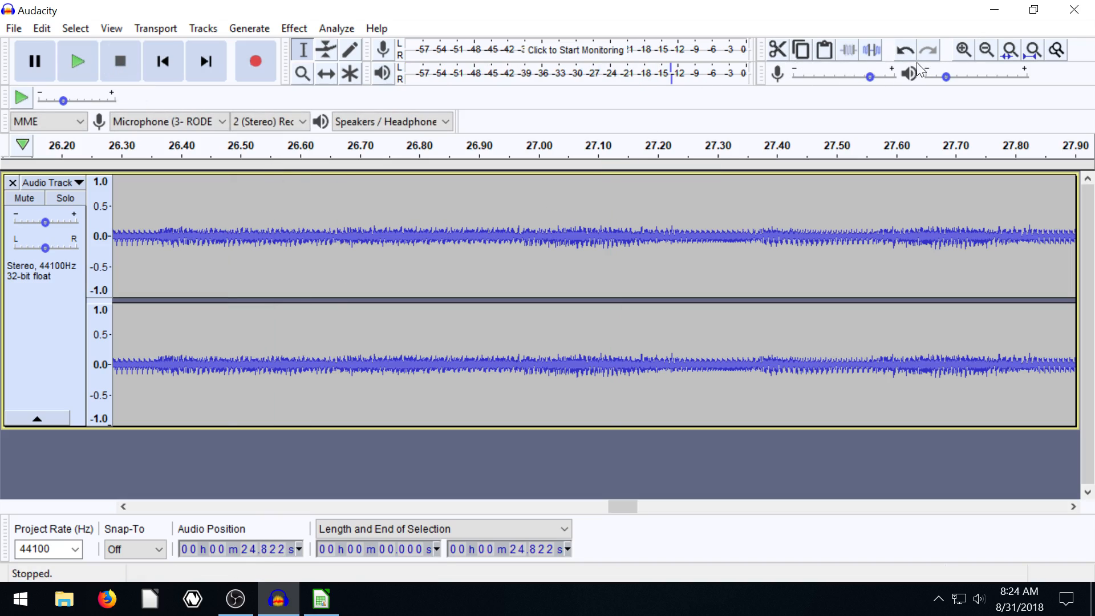
Step: Undo the silence deletions at the join and the repeat, leaving the single 25.604 s clip
click(1032, 52)
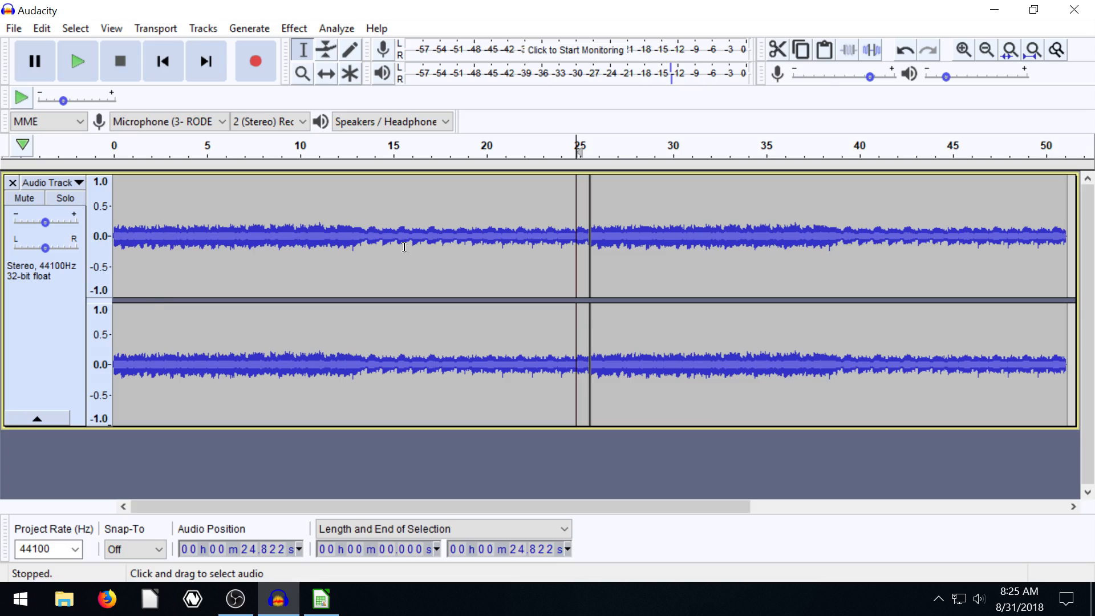
click(665, 245)
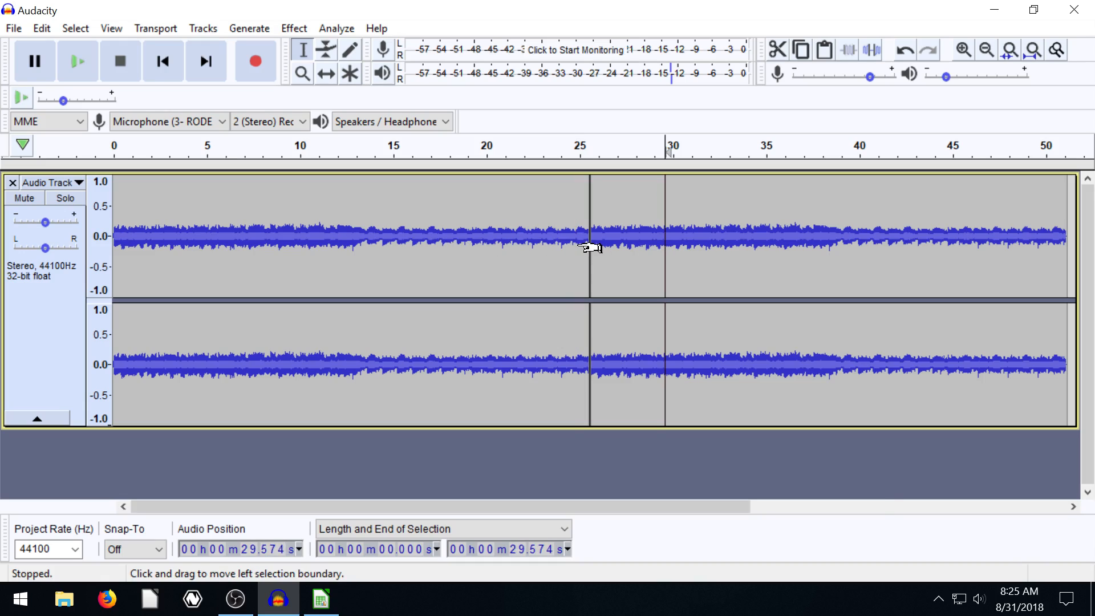
key(ctrl+z)
key(ctrl+z)
key(ctrl+z)
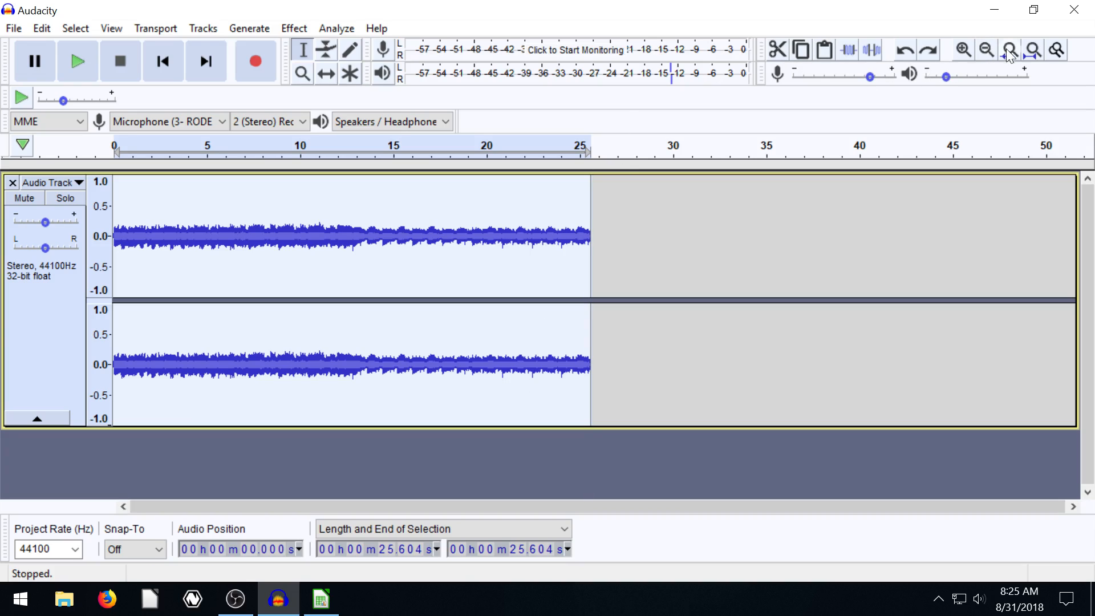
click(1031, 52)
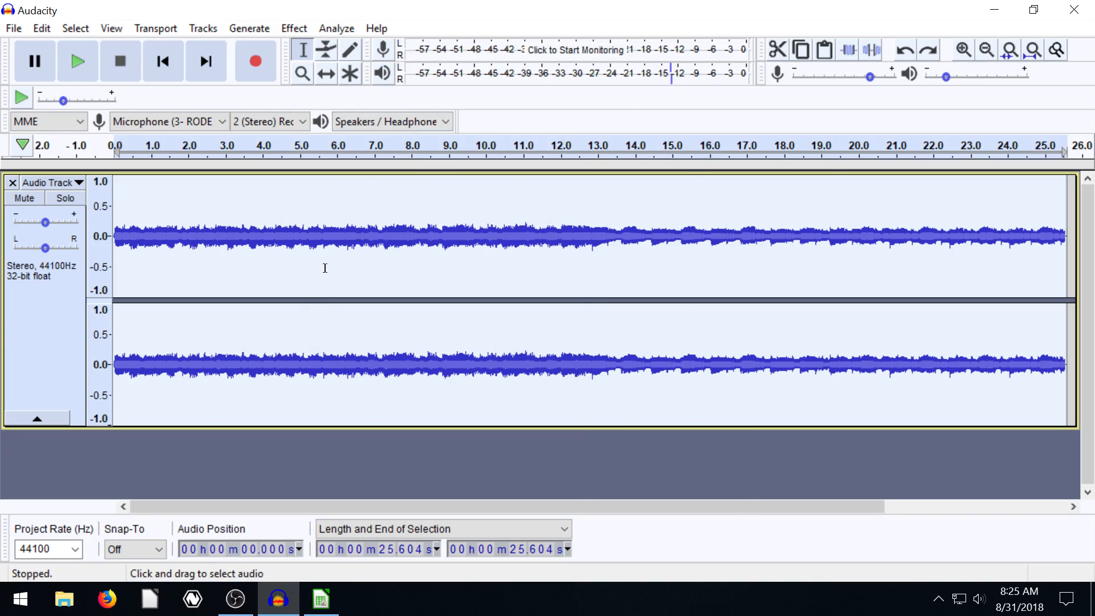
Step: Reverse the whole track and play it from the start and from about 16.35 s
click(291, 28)
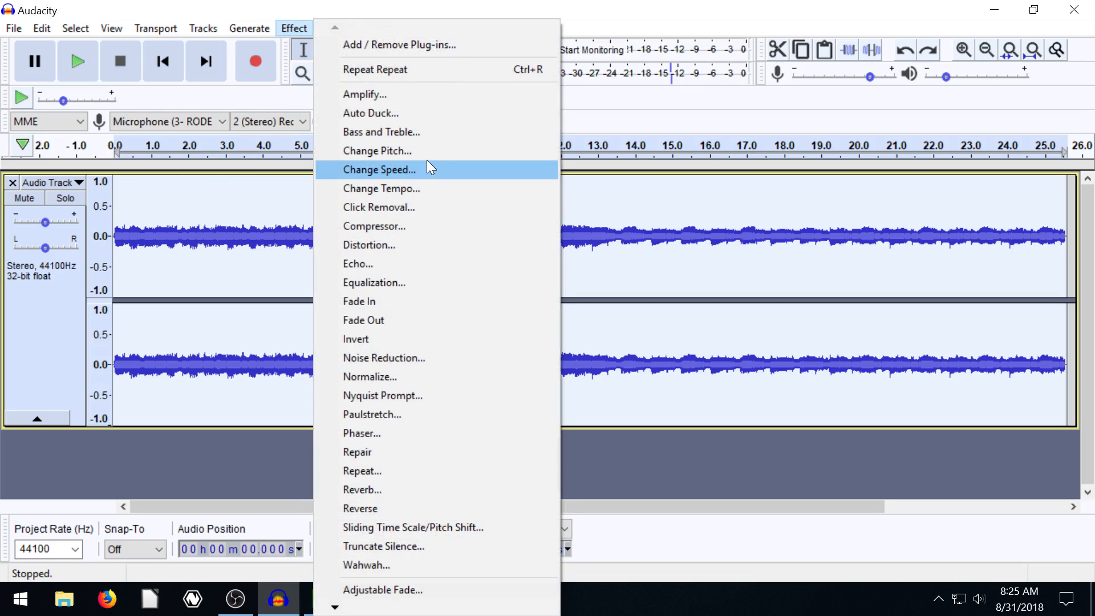
click(374, 508)
click(91, 64)
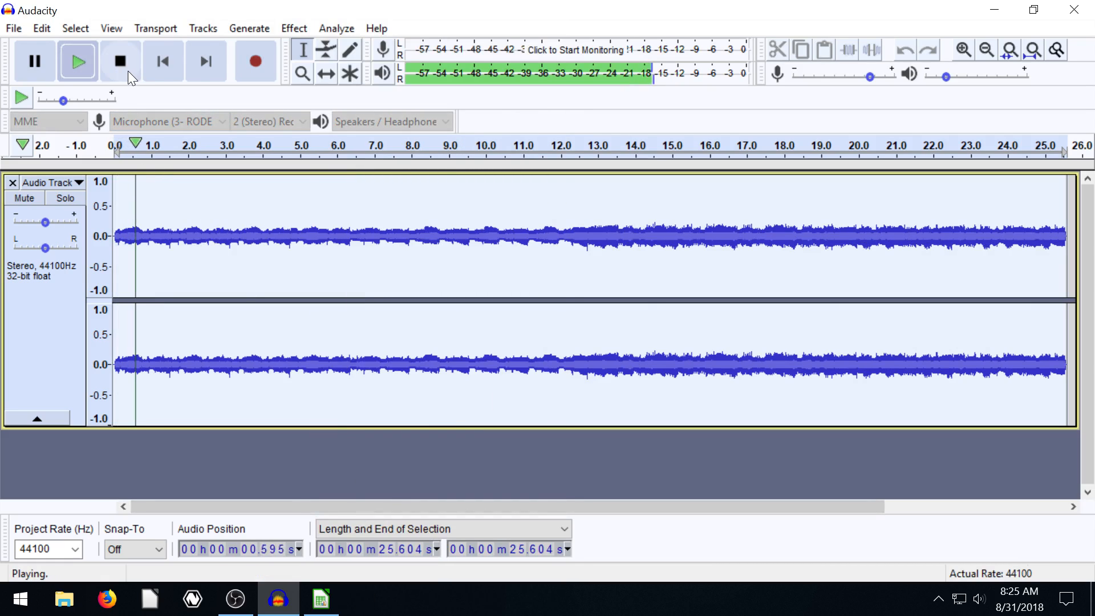
click(699, 240)
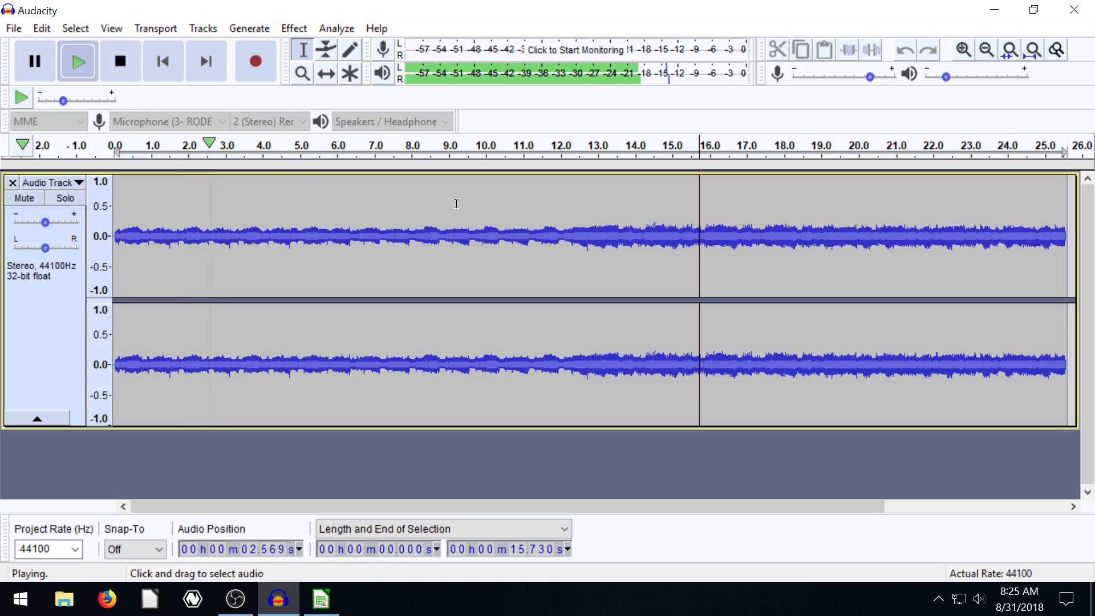
click(131, 58)
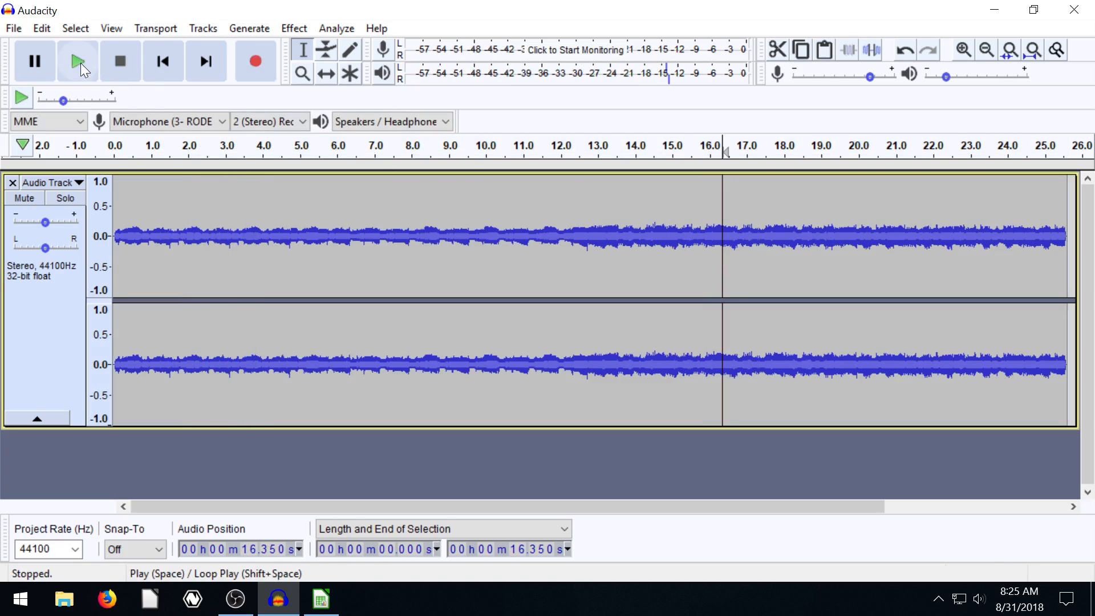
click(80, 63)
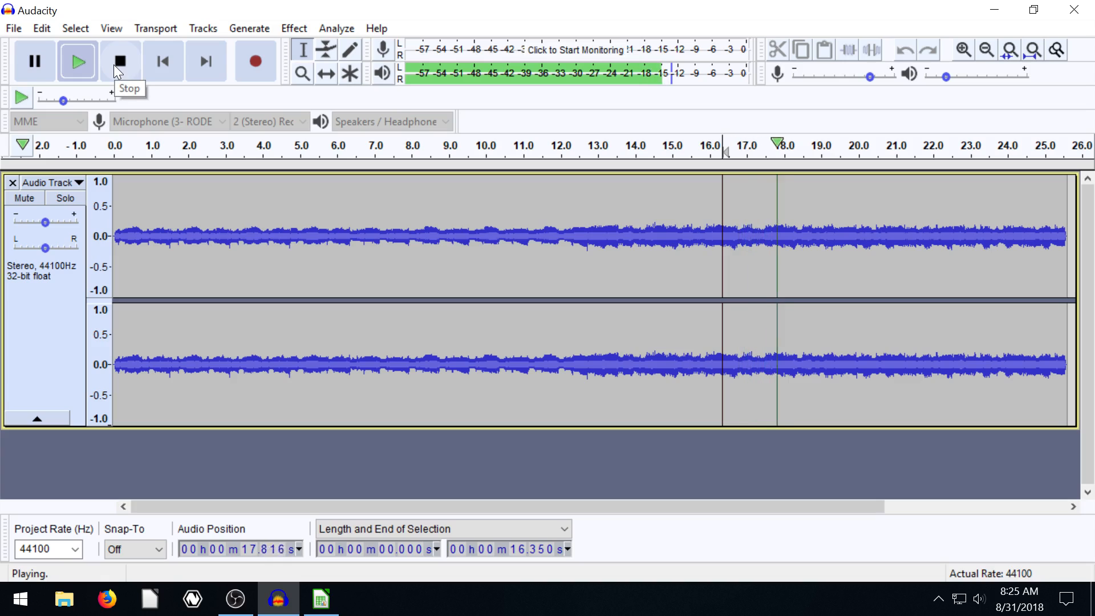
click(114, 64)
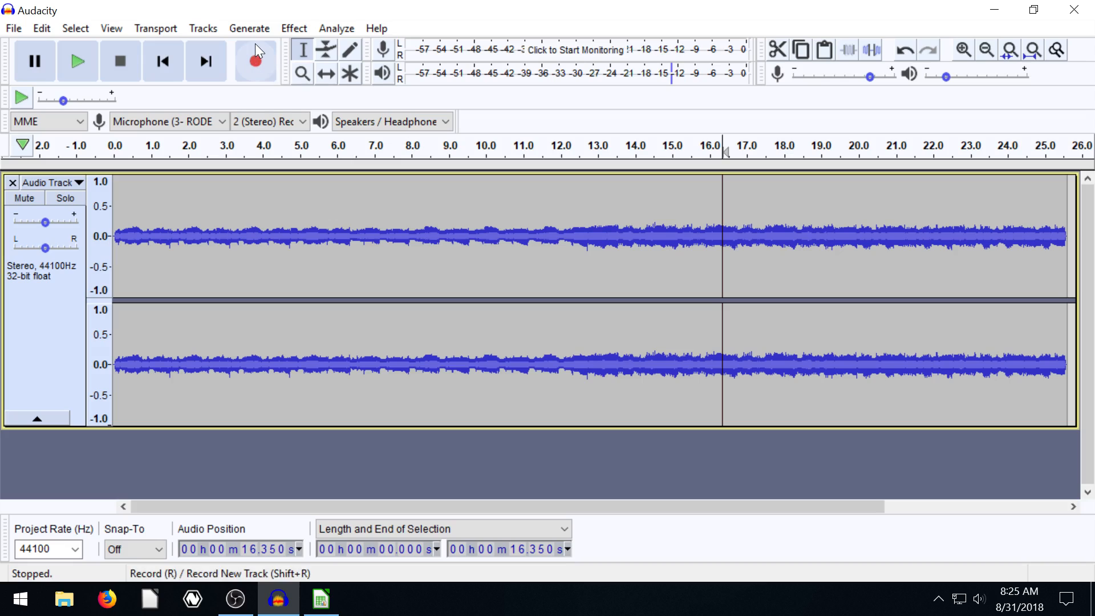
Step: Undo the reversal of the track
key(ctrl+a)
click(292, 29)
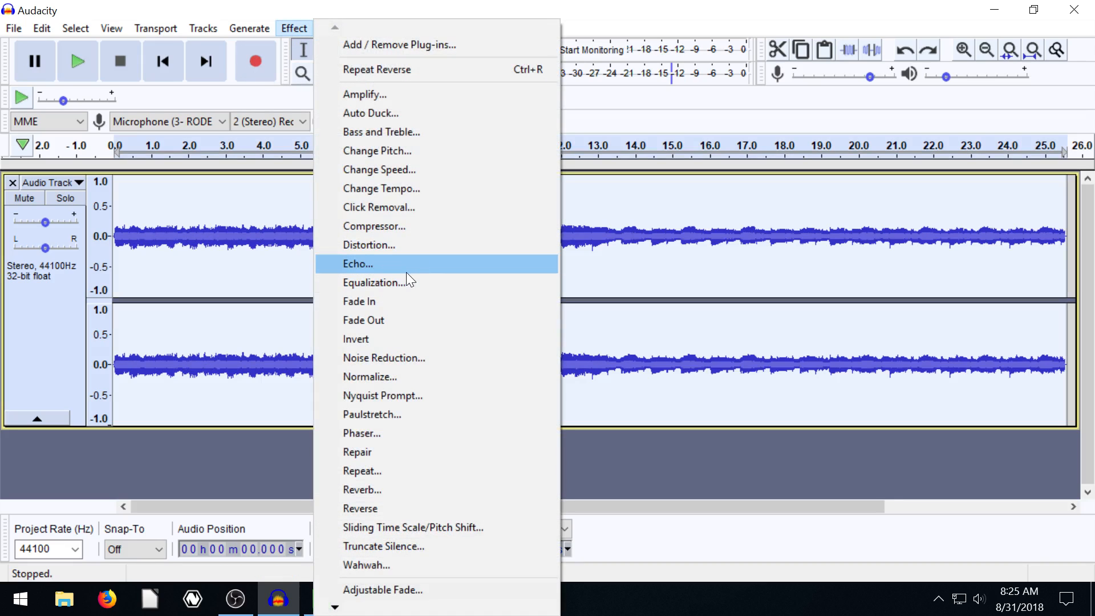
click(251, 256)
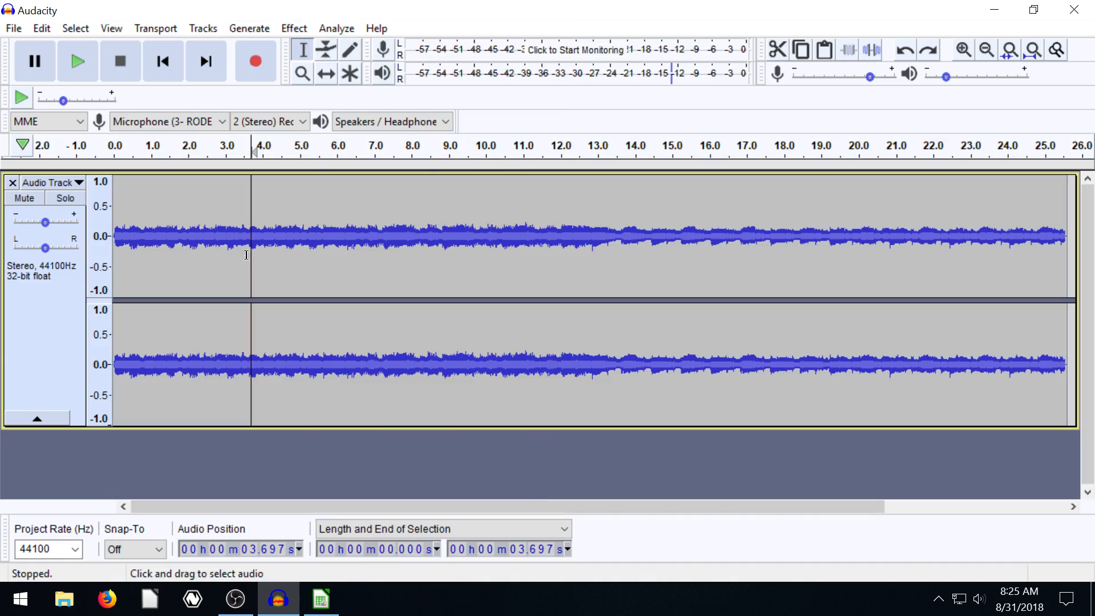
Step: Select about the first 2.1 s of the track and apply Fade In
drag(180, 240, 112, 240)
click(192, 244)
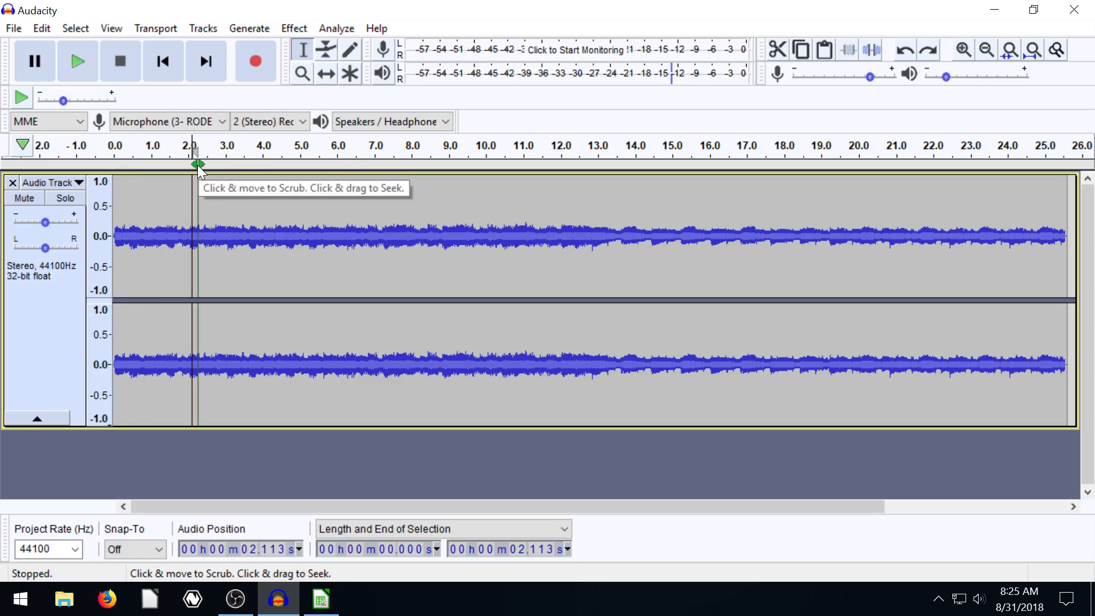
drag(187, 236, 97, 237)
click(299, 32)
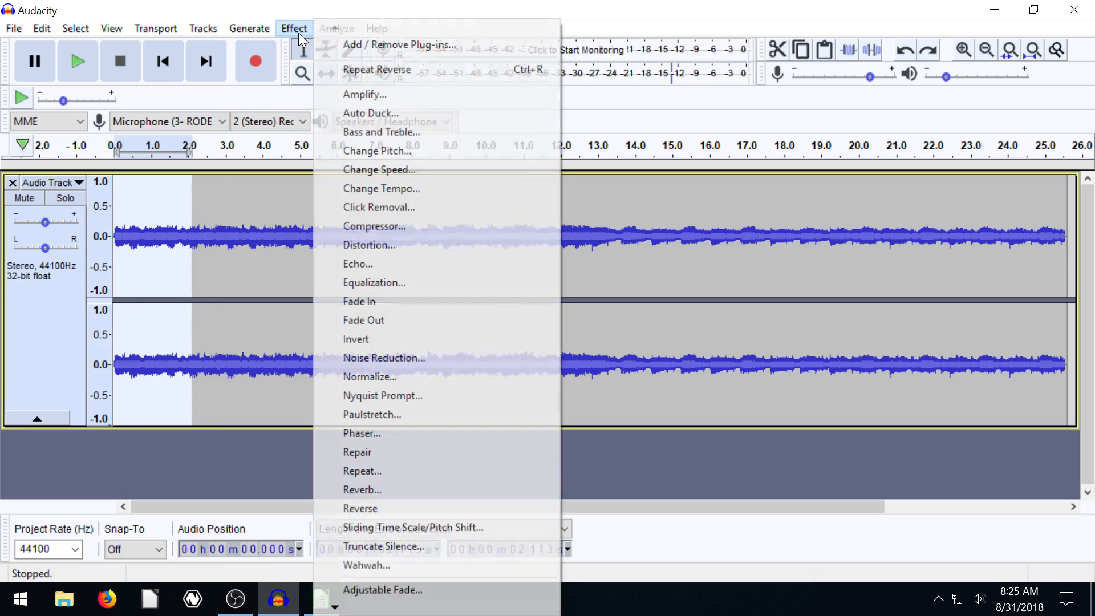
click(364, 303)
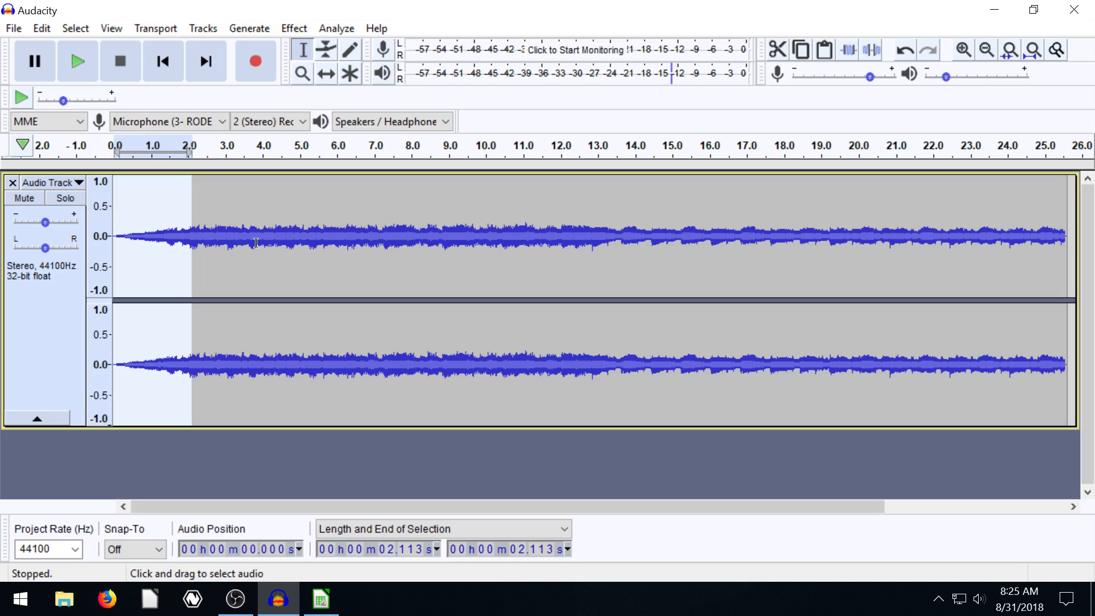
Step: Select the end of the track from about 21.9 s and apply Fade Out
drag(316, 502, 498, 505)
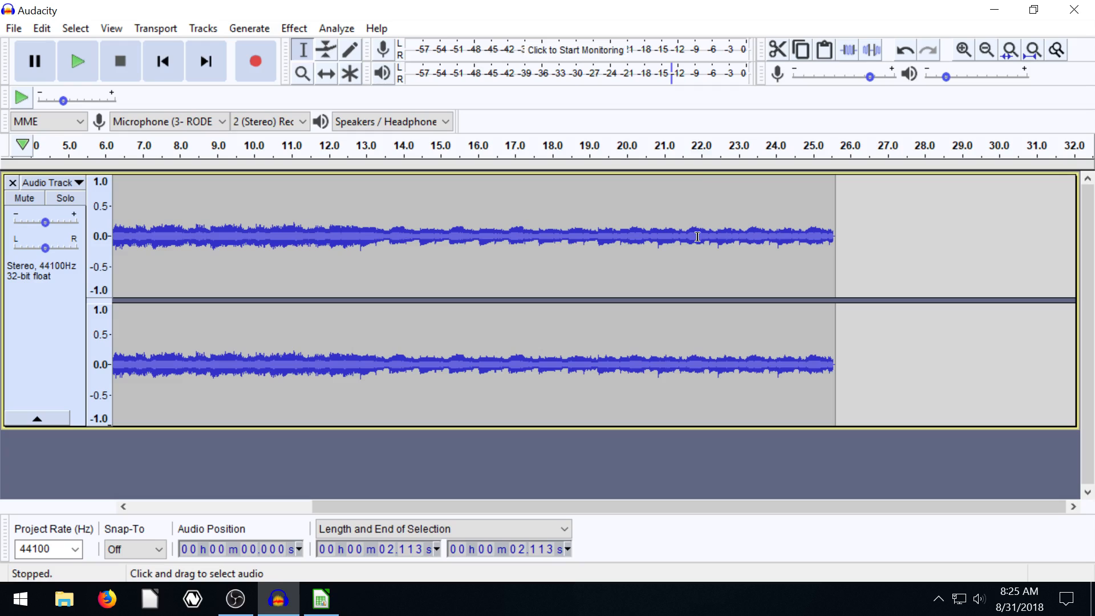
drag(698, 237, 842, 243)
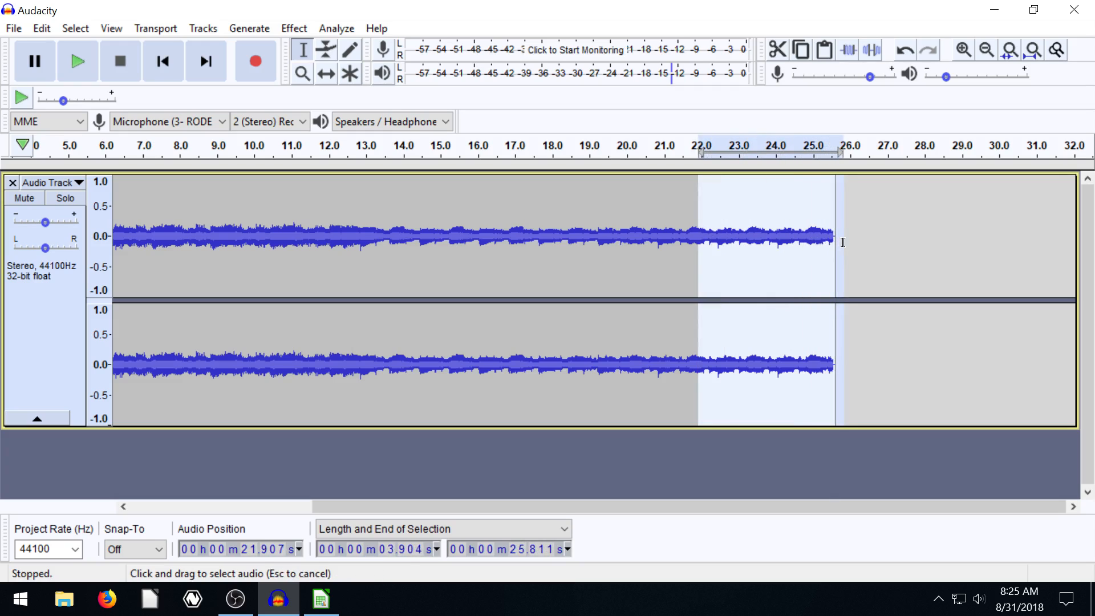
click(294, 28)
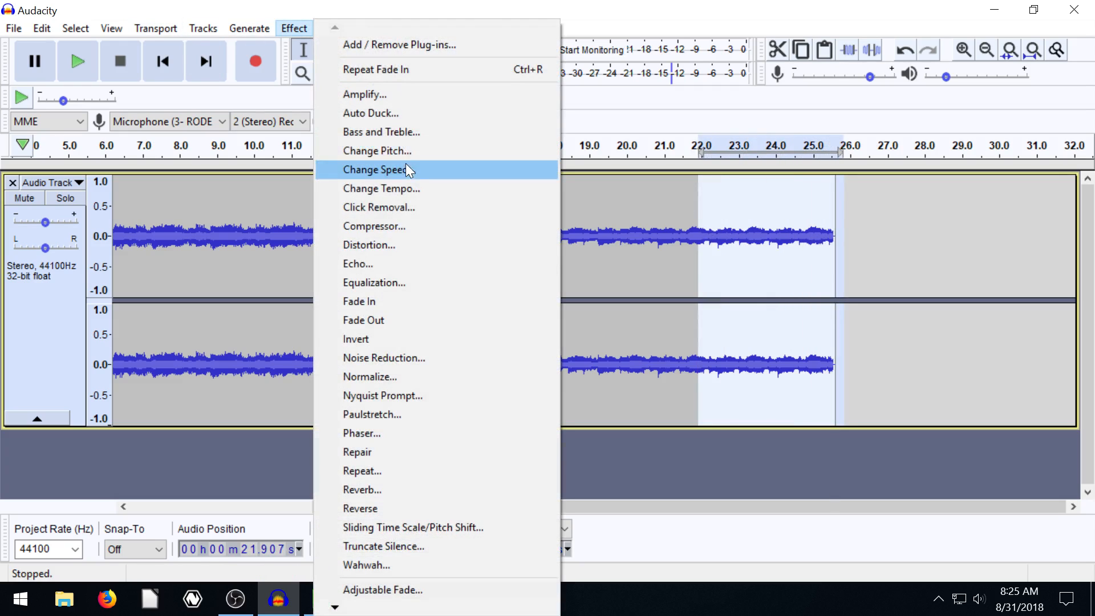
click(364, 320)
click(551, 482)
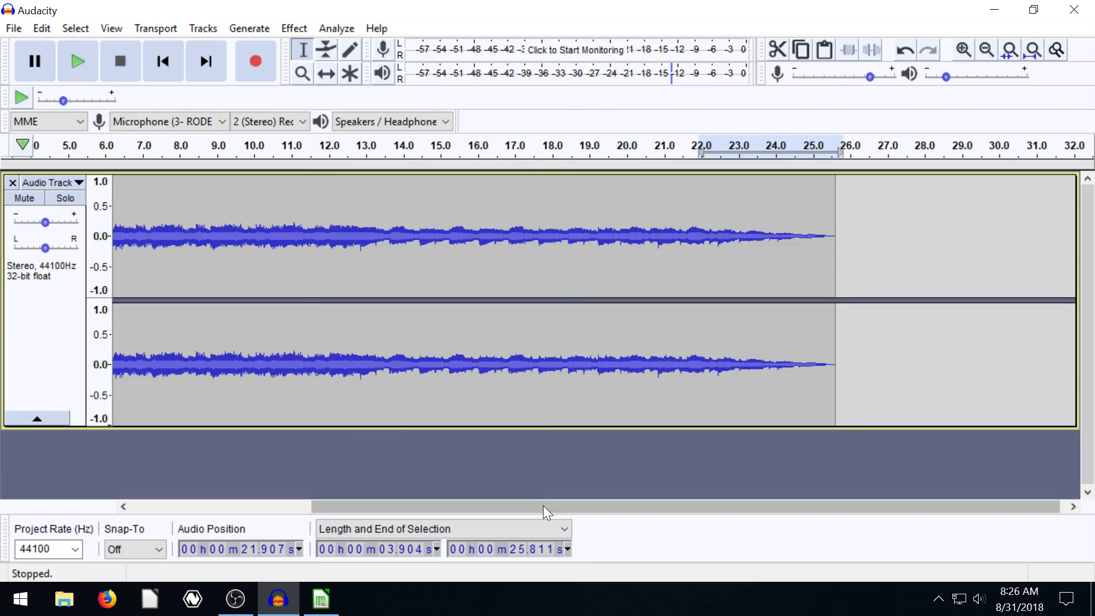
drag(543, 505, 371, 484)
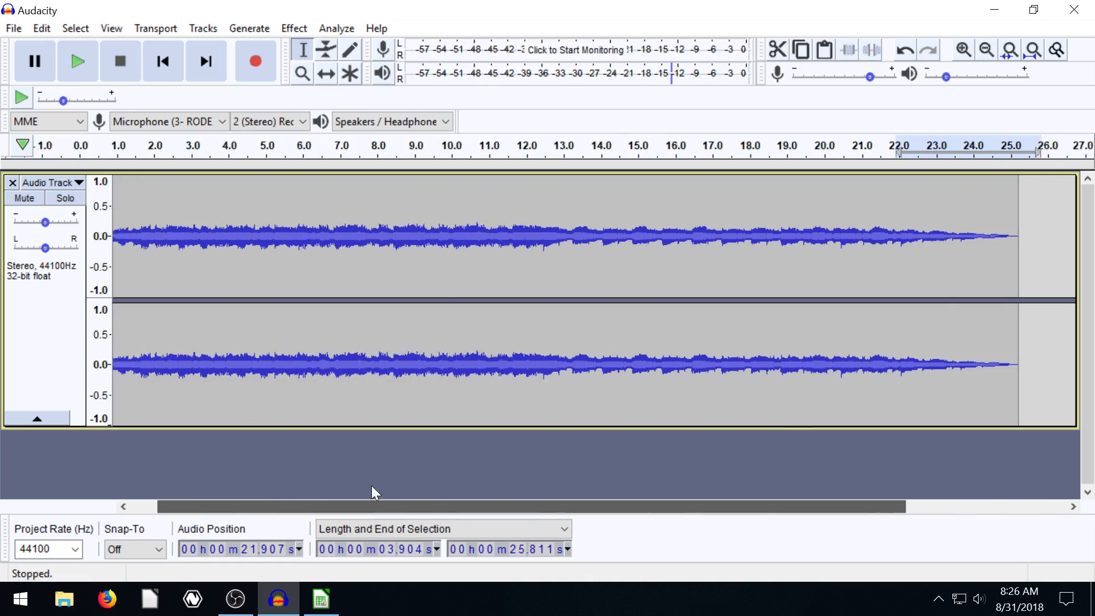
Step: Play the track from the start and from about 23.1 s to check both fades
click(159, 57)
click(84, 60)
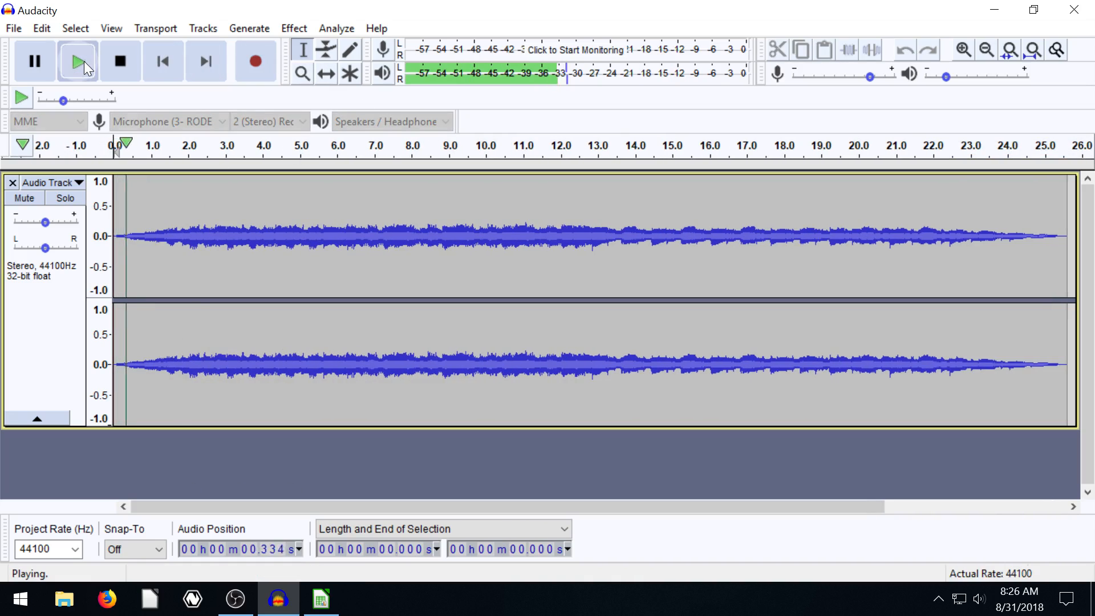
click(121, 62)
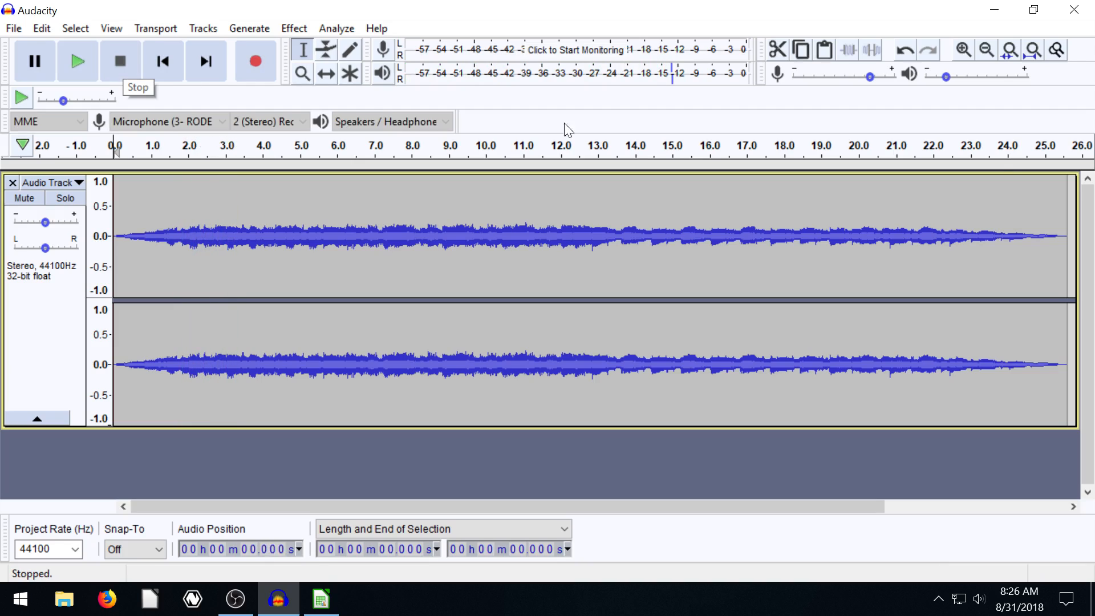
click(975, 217)
click(67, 60)
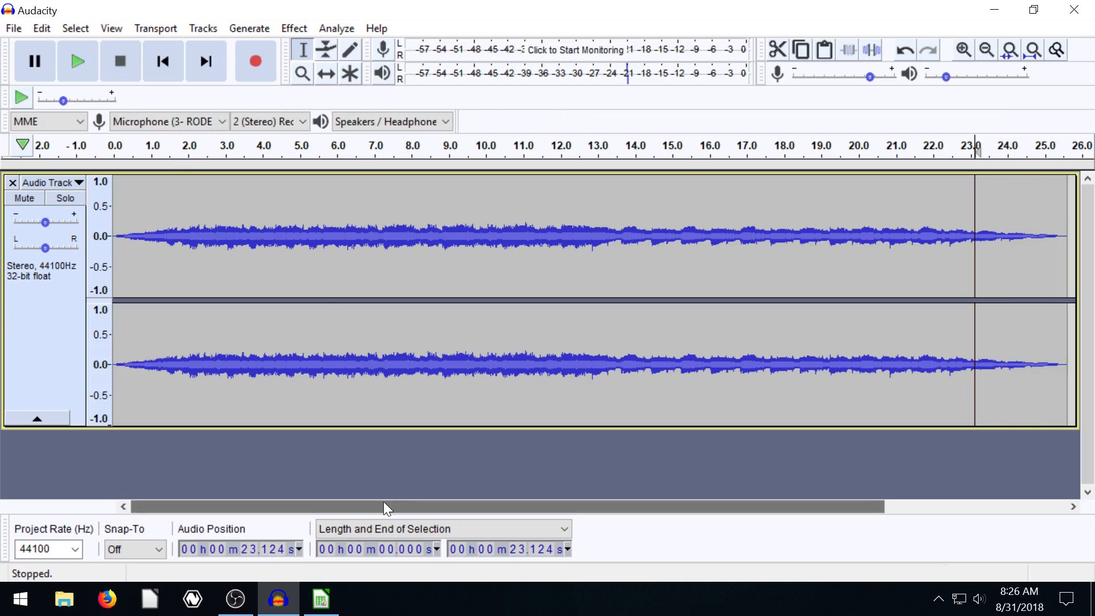
Step: Set the cursor at about 4.087 s and quick-play from several timeline points between about 3.4 s and 6.3 s
click(265, 231)
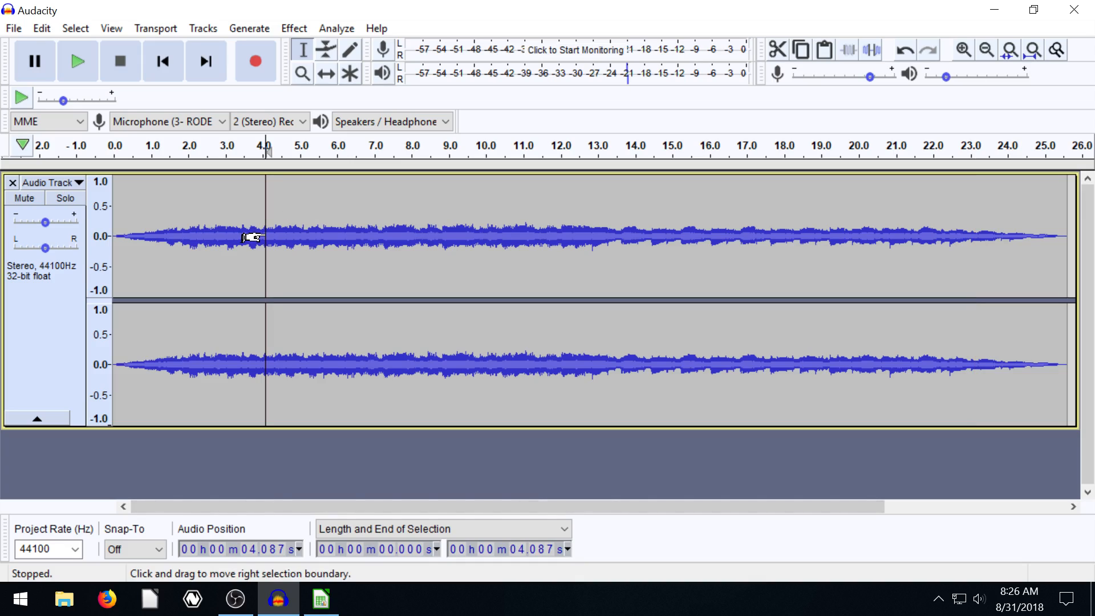
click(291, 152)
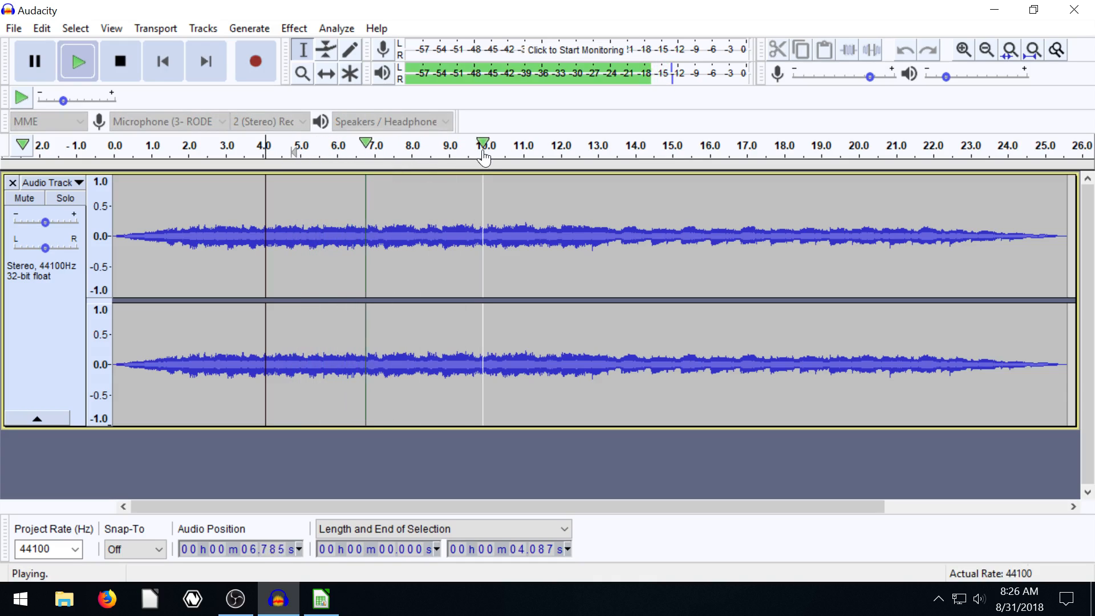
click(348, 151)
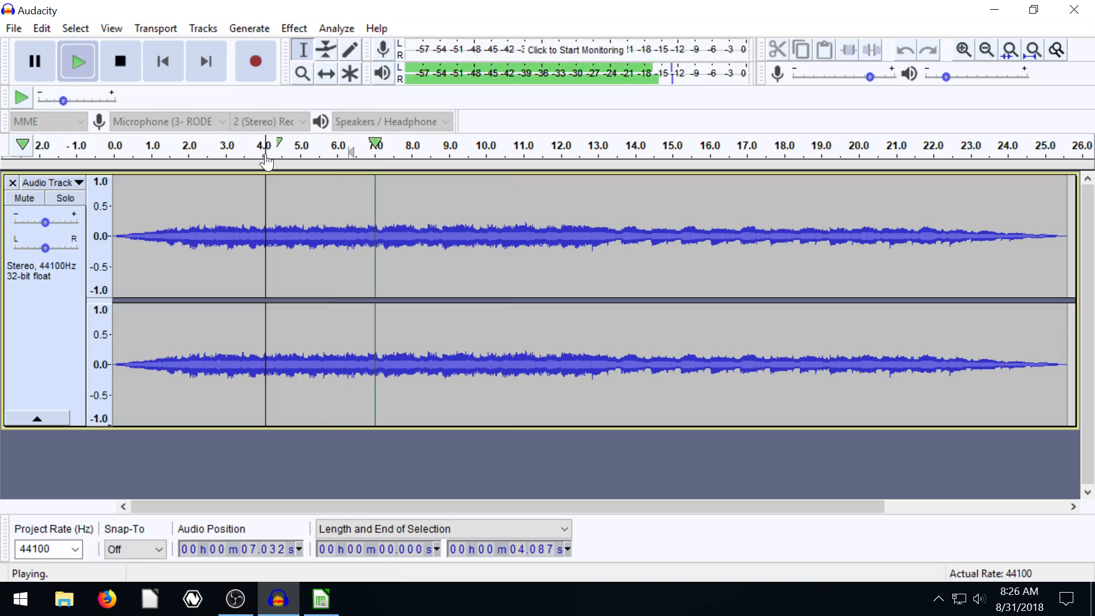
click(242, 153)
click(116, 70)
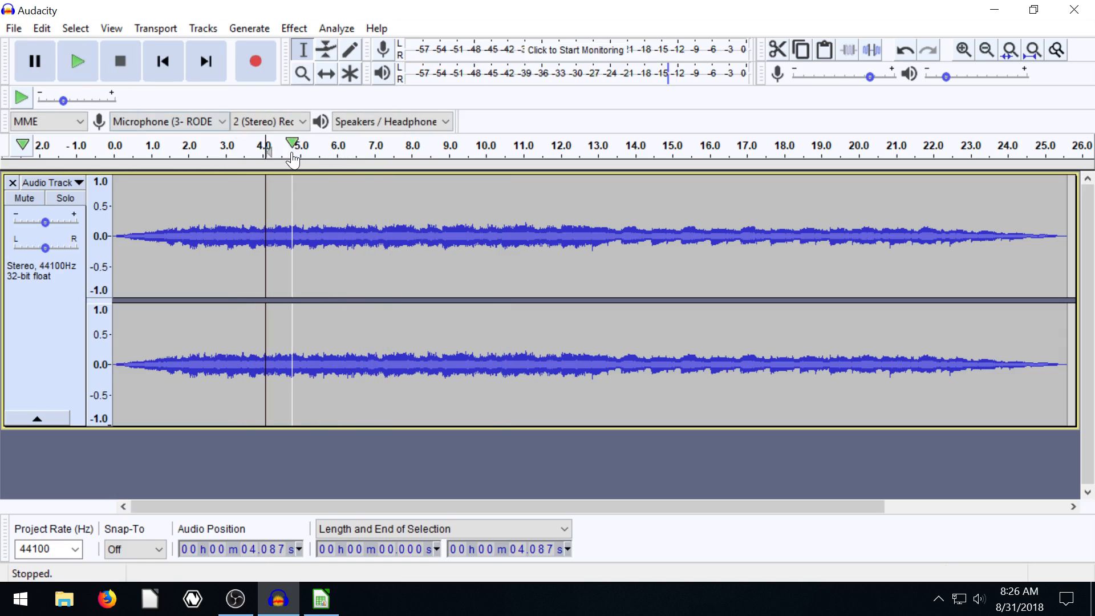
Step: Loop-play short timeline ranges starting near 3.2 s, 5.2 s and 12.3 s, and select the audio from 6.2 s to 10.54 s
drag(266, 156, 233, 156)
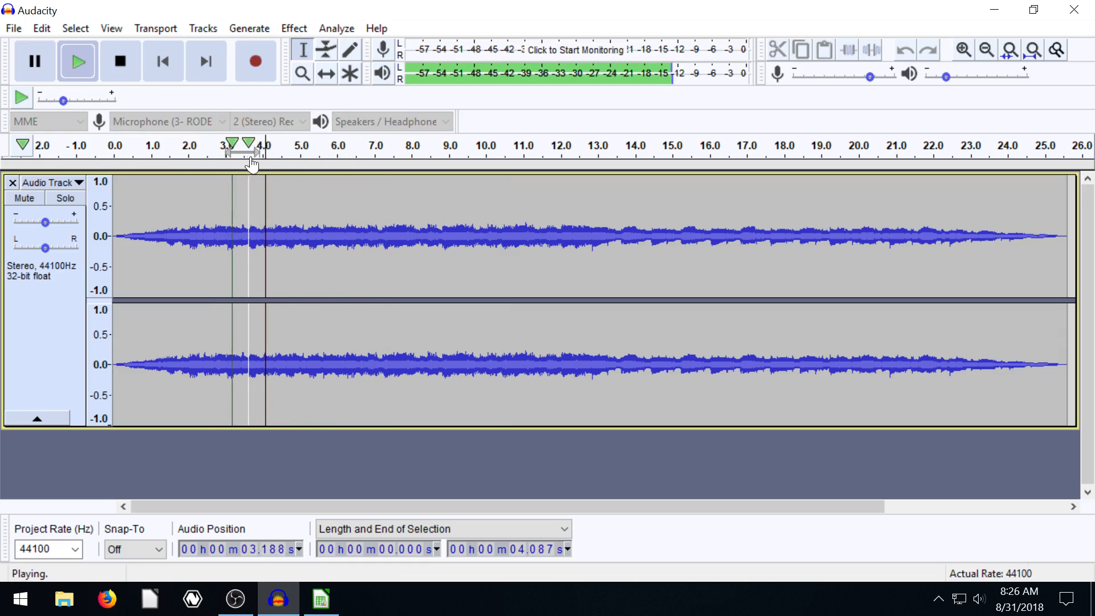
click(305, 152)
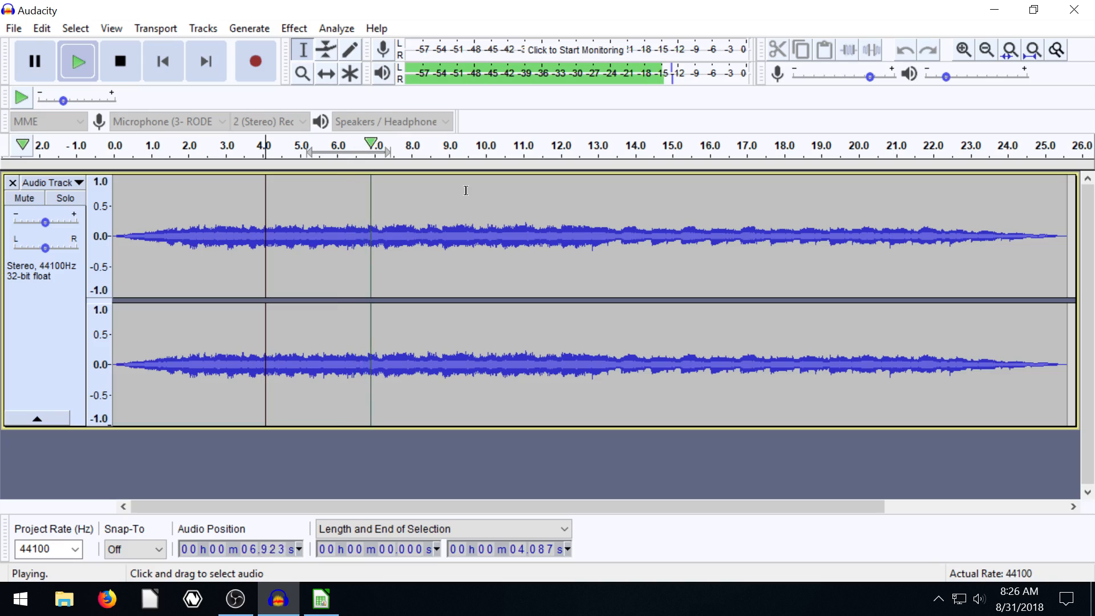
key(space)
drag(346, 222, 505, 238)
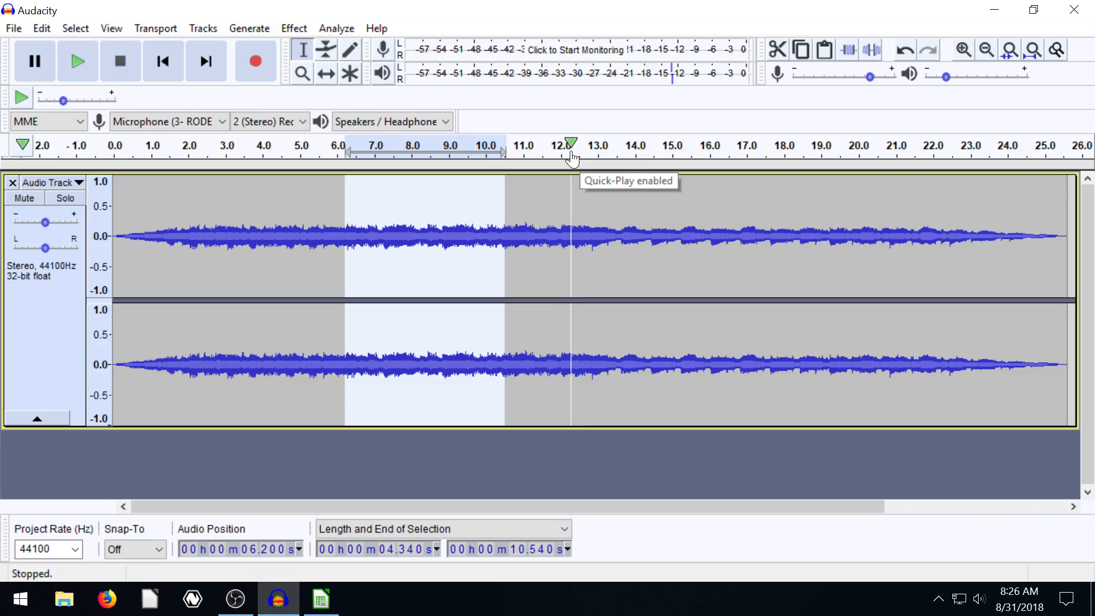
drag(573, 152, 624, 158)
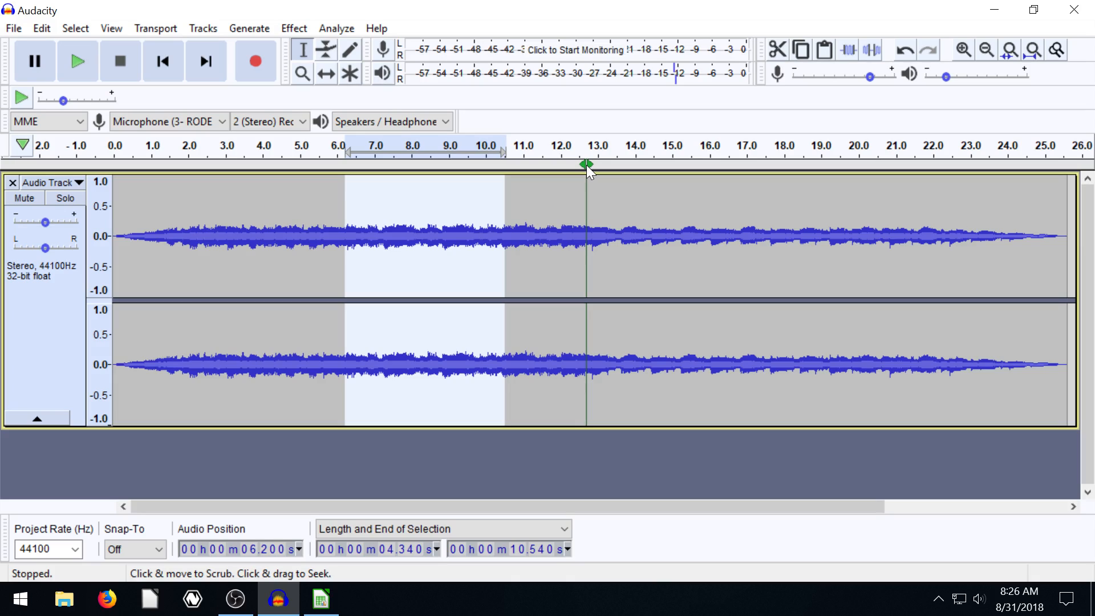
Step: Scrub and seek through the track from about 12.7 s to about 20.9 s, and stop playback
click(586, 165)
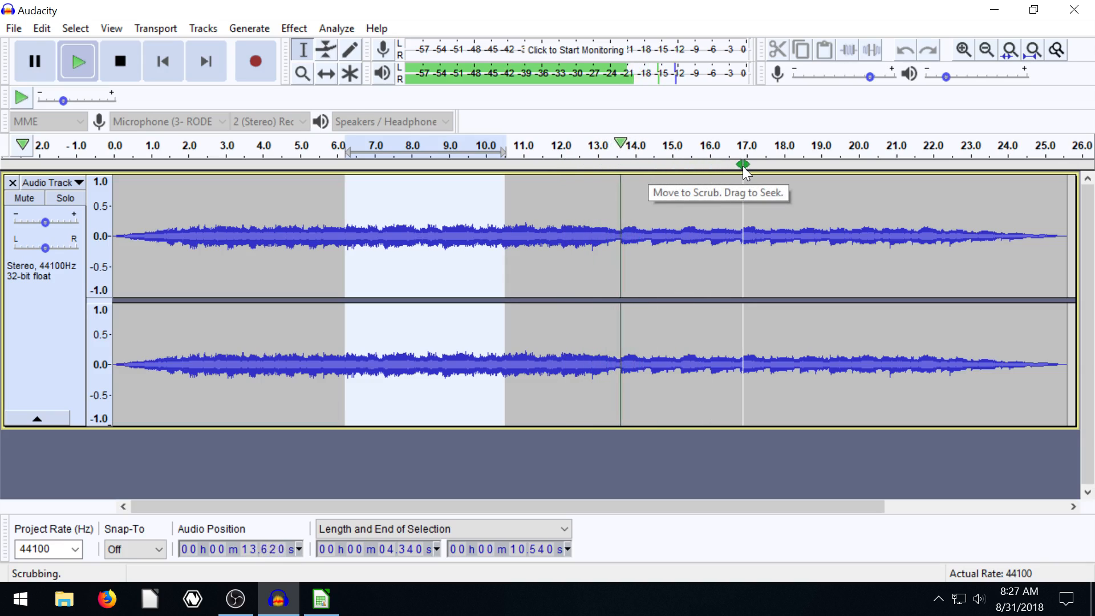
drag(666, 168, 666, 168)
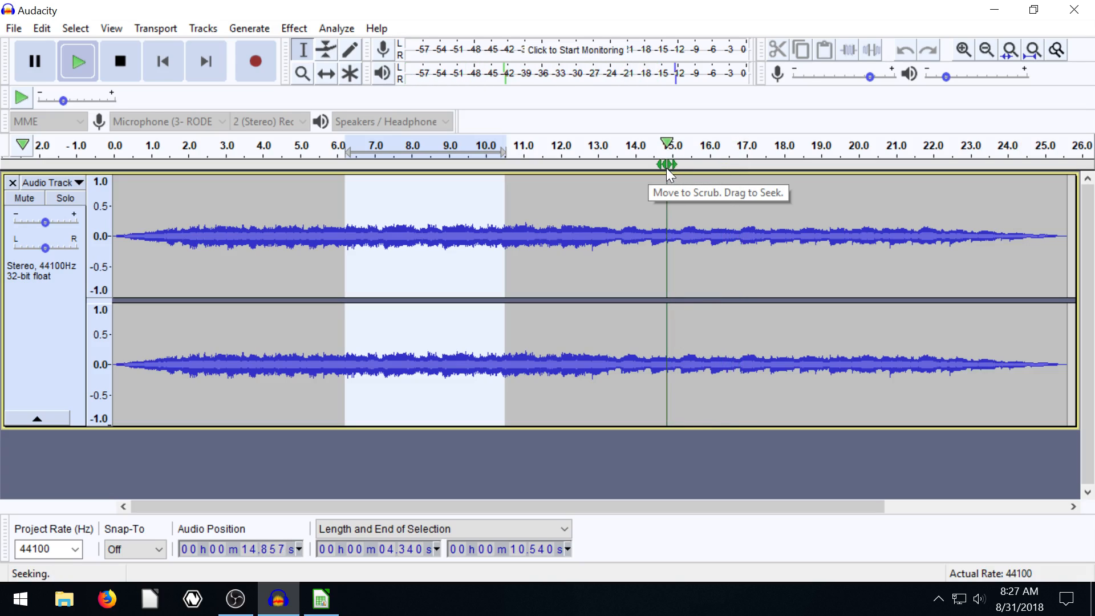
drag(666, 168, 890, 166)
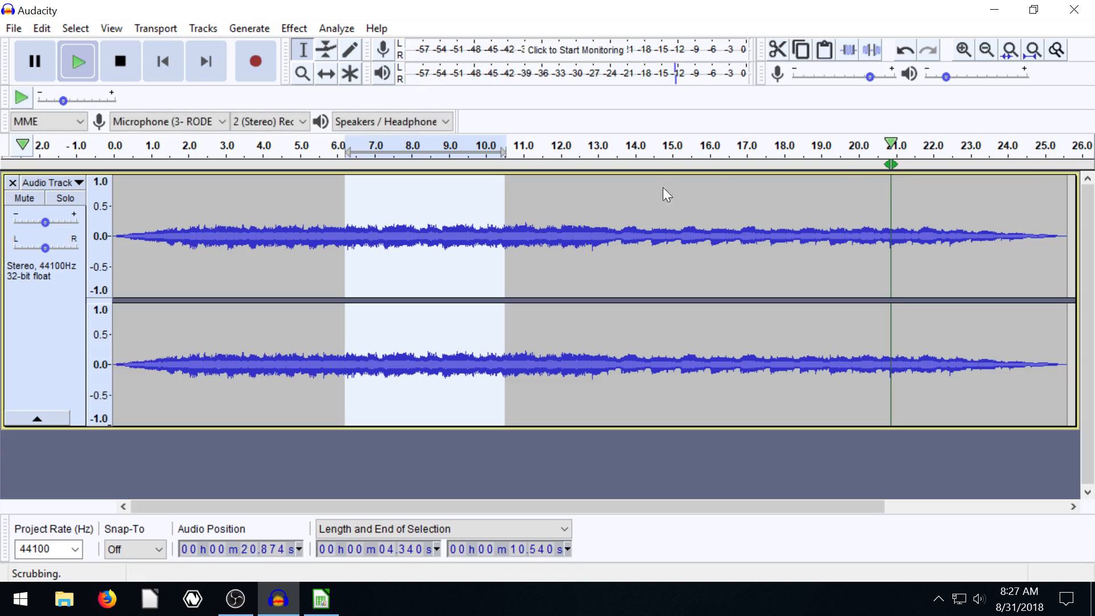
click(118, 59)
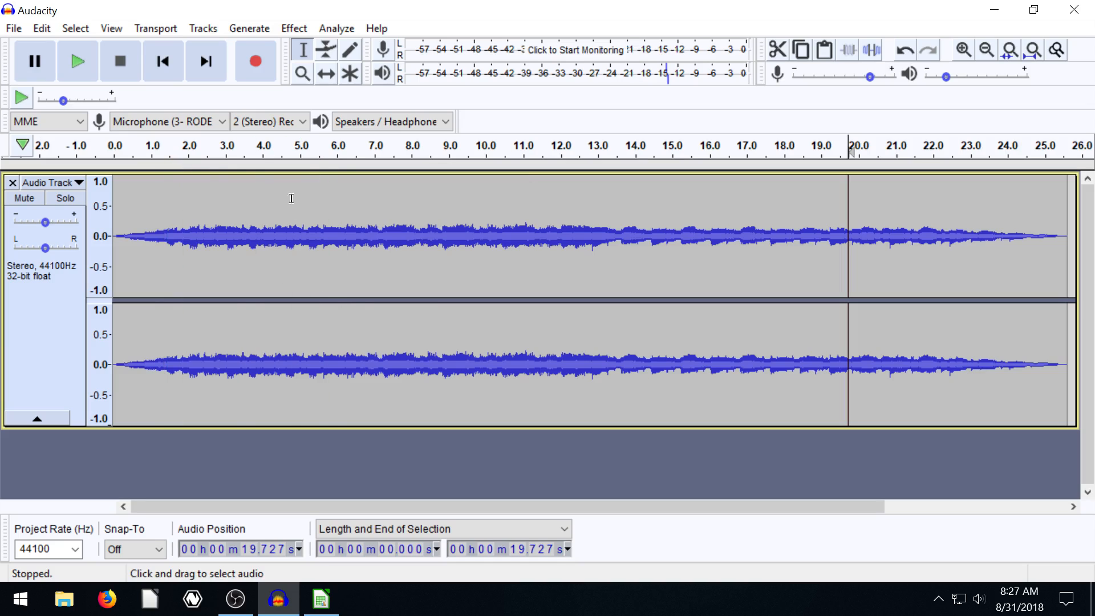
Step: Select the entire audio track and start a live preview of the Phaser effect with its default settings
double_click(288, 230)
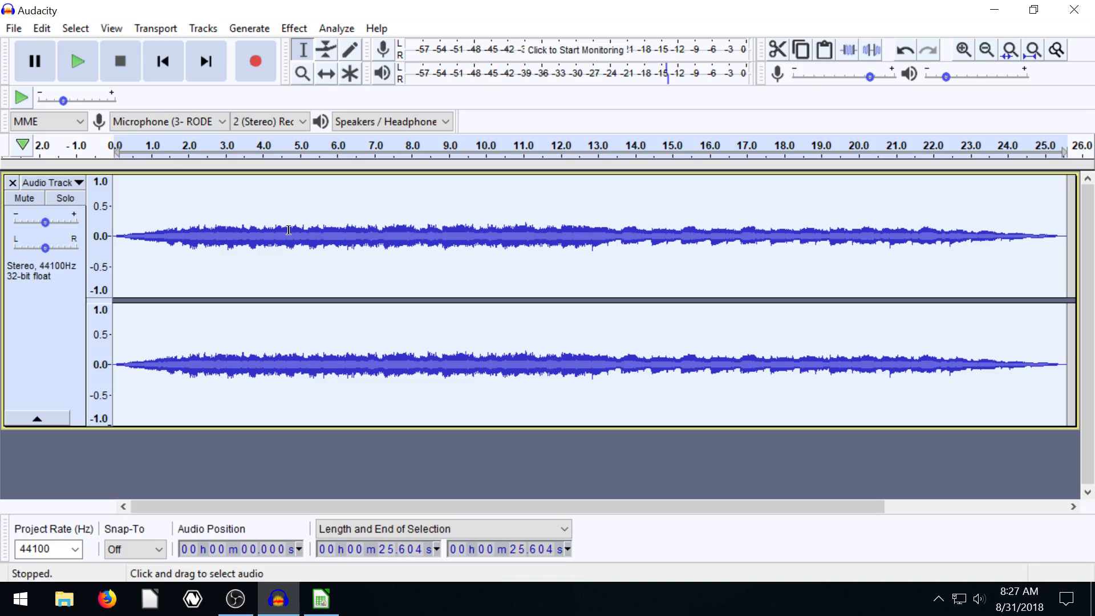
click(292, 28)
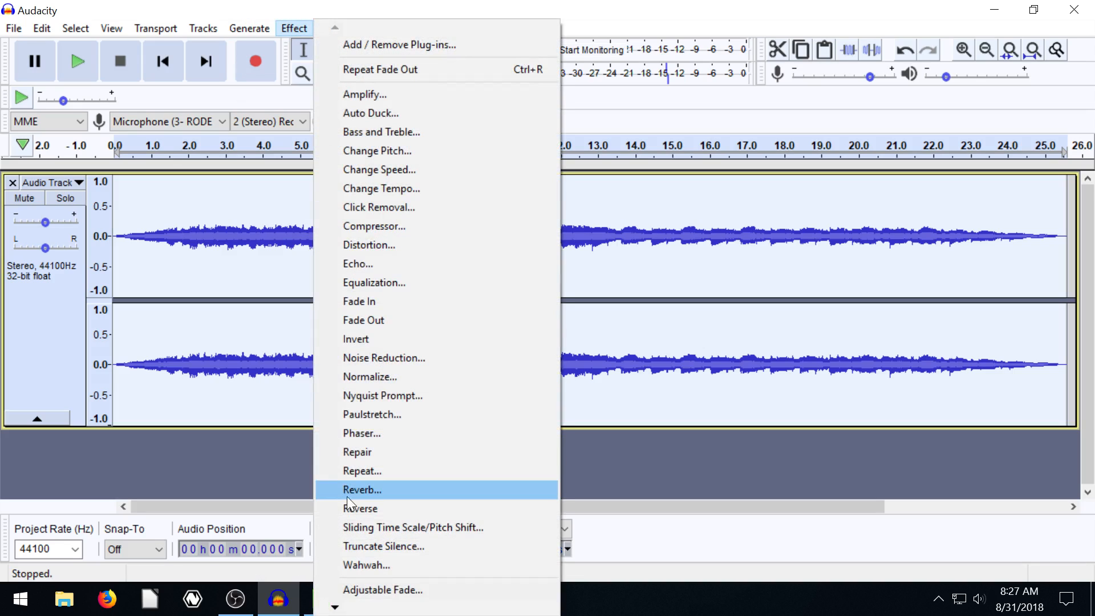
click(365, 433)
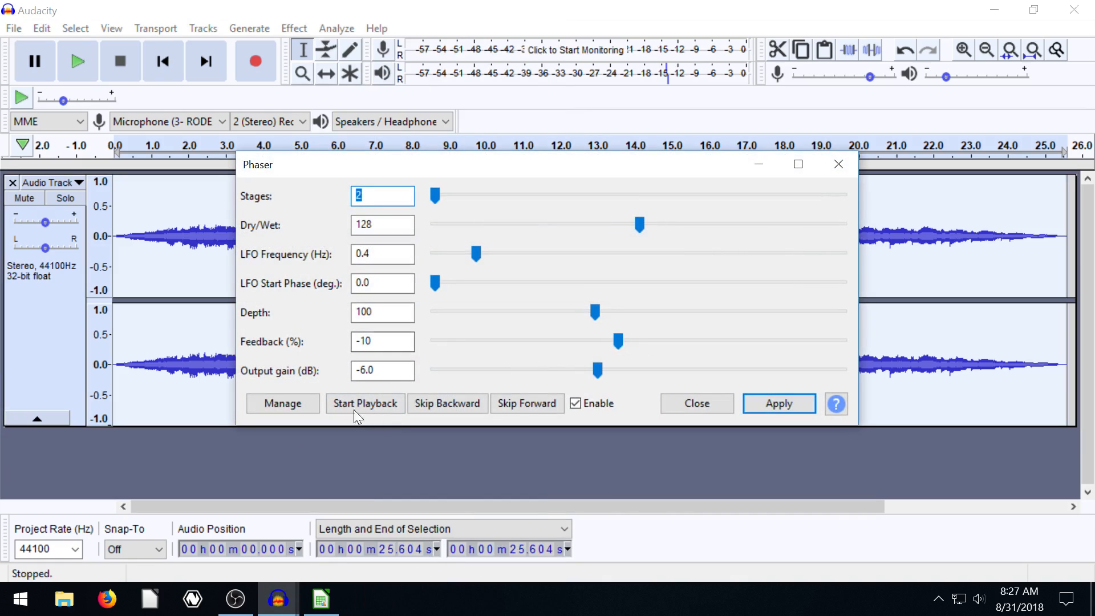
drag(360, 178, 332, 160)
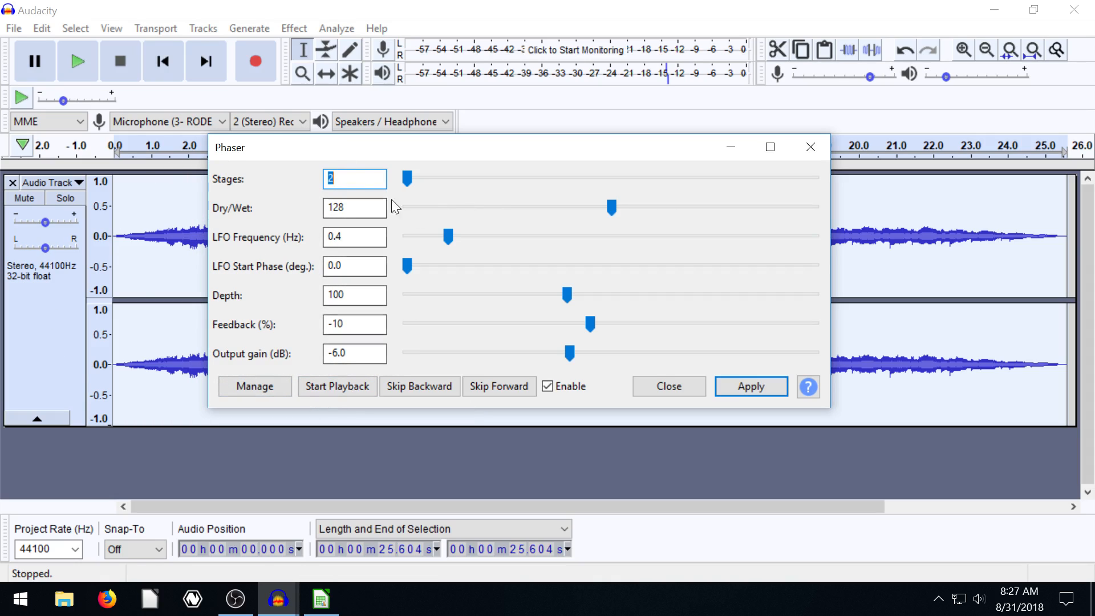
click(337, 387)
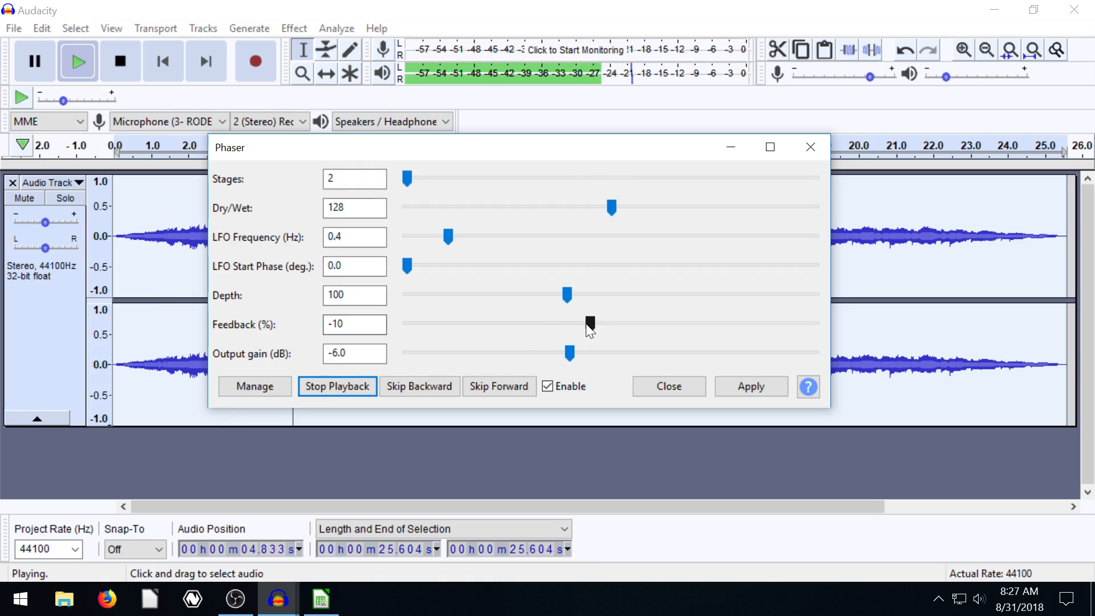
Step: Try Phaser feedback at 100 and 50%, with depth 118, LFO start phase 130 degrees and LFO frequency 1.8 Hz
drag(590, 323, 808, 326)
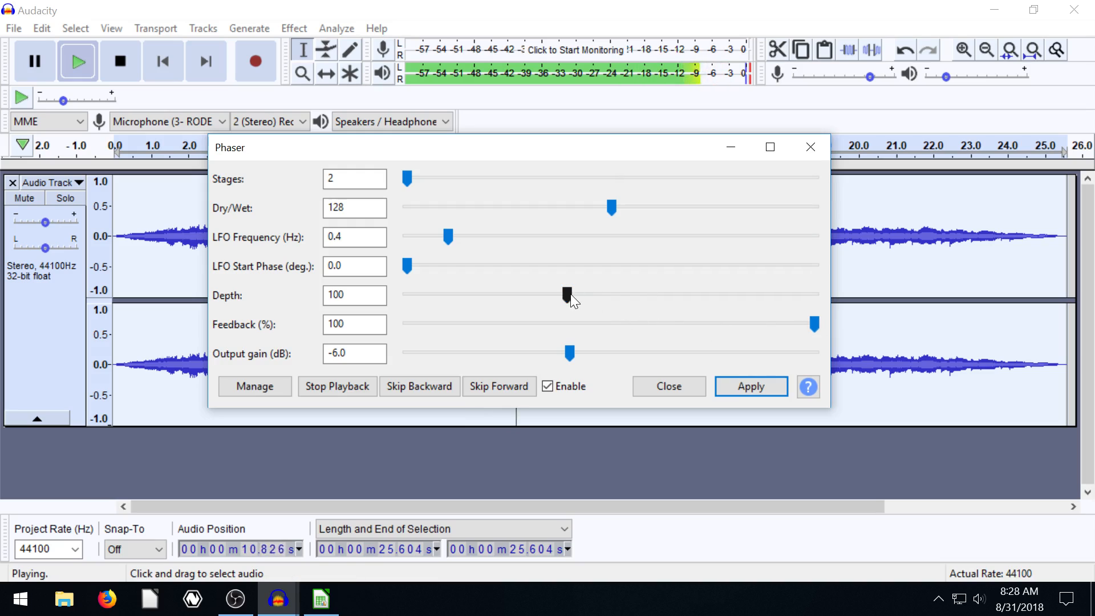
drag(560, 301, 595, 295)
drag(408, 266, 550, 266)
drag(447, 238, 594, 245)
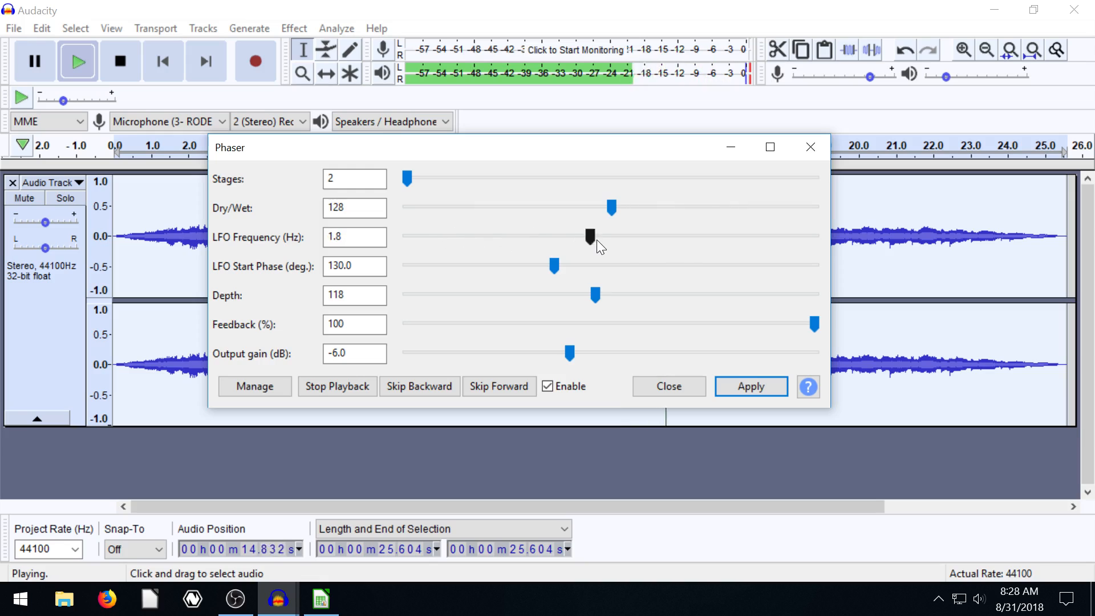
drag(814, 323, 712, 324)
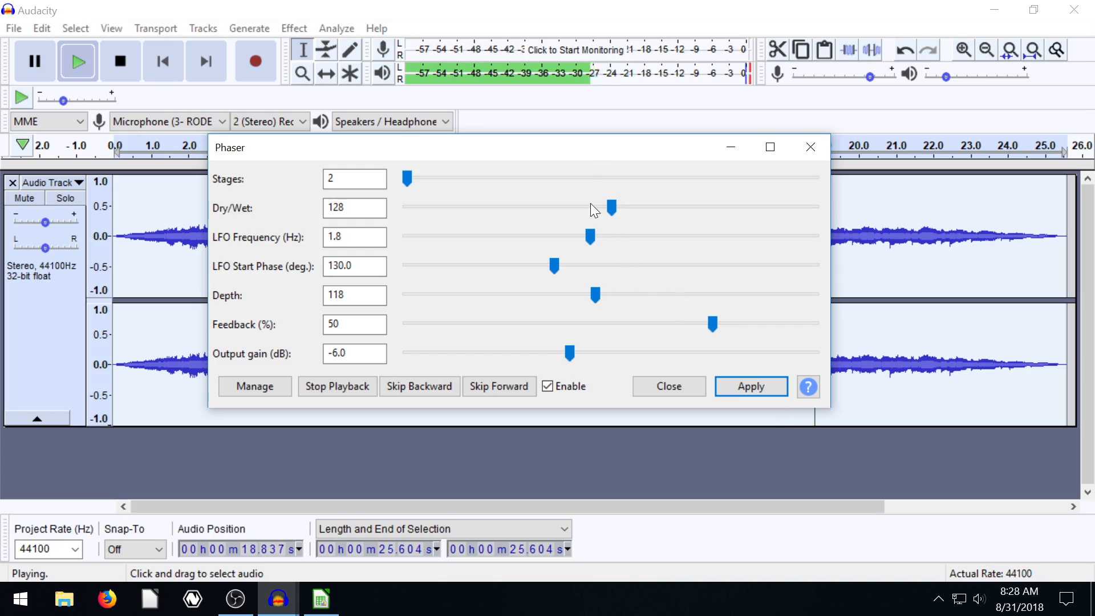
Step: Try Phaser with LFO start phase 150 degrees, 6 stages and -40% feedback, and close the effect without applying it
drag(554, 265, 577, 265)
drag(415, 178, 481, 179)
drag(712, 324, 528, 324)
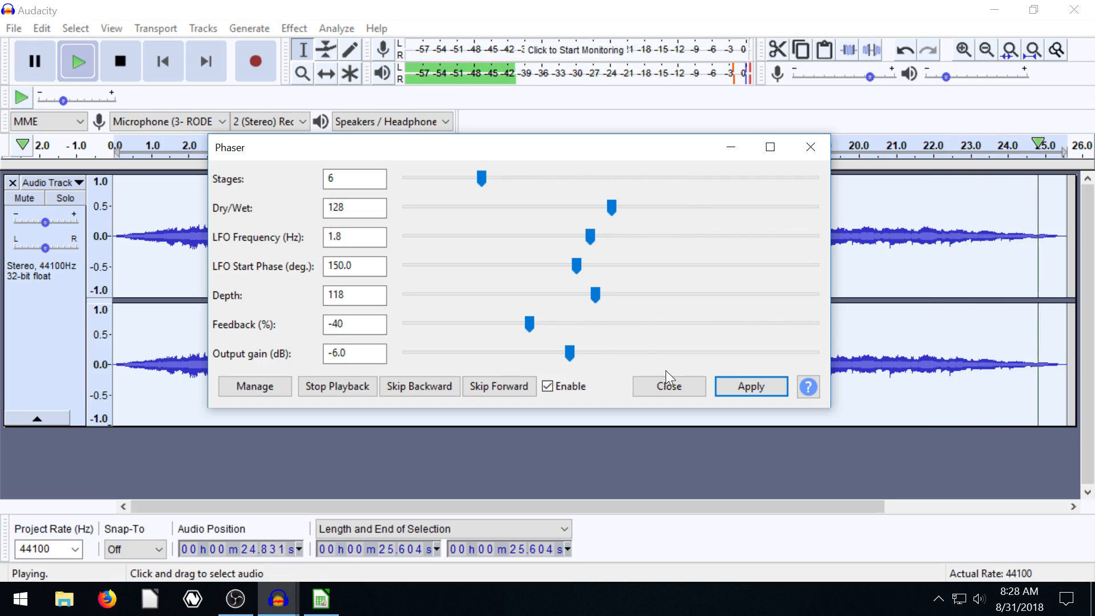
click(665, 386)
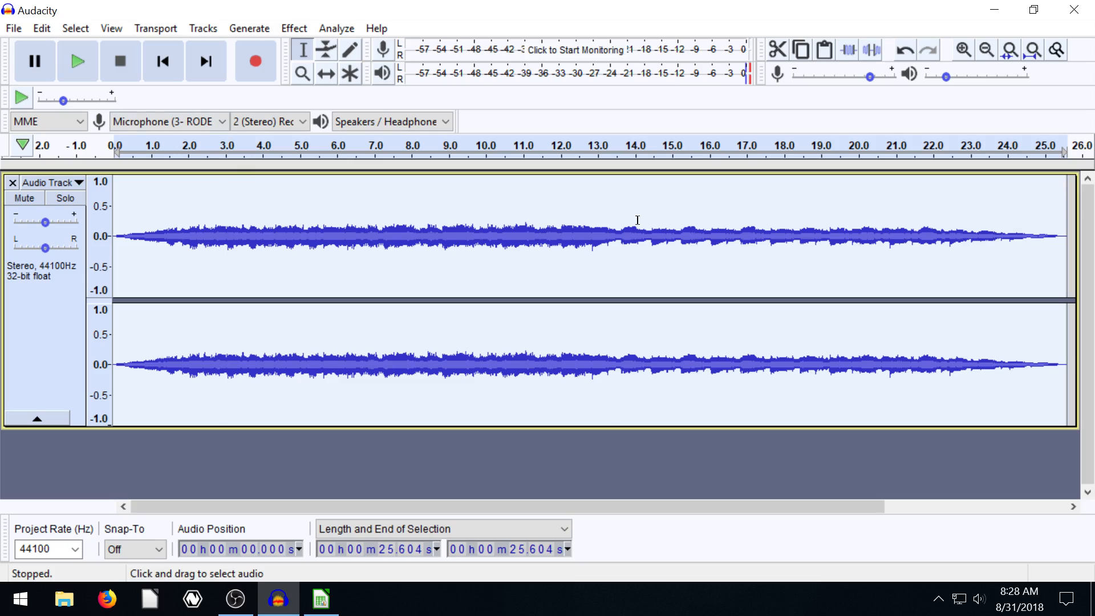
Step: Apply Paulstretch to the selected track with stretch factor 10.0 and time resolution 0.25 seconds
click(292, 29)
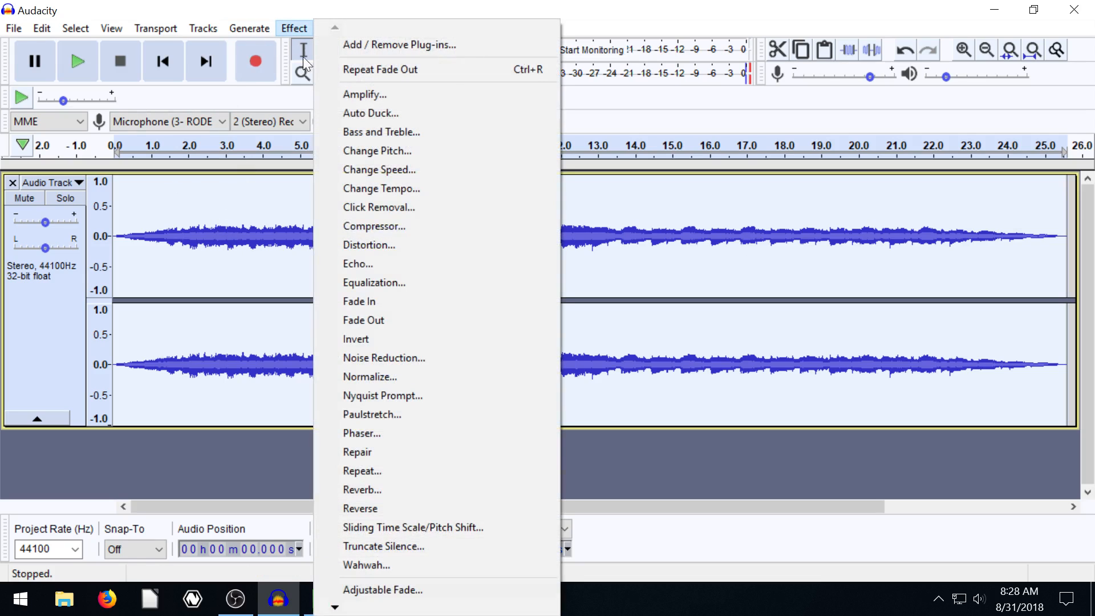
click(365, 414)
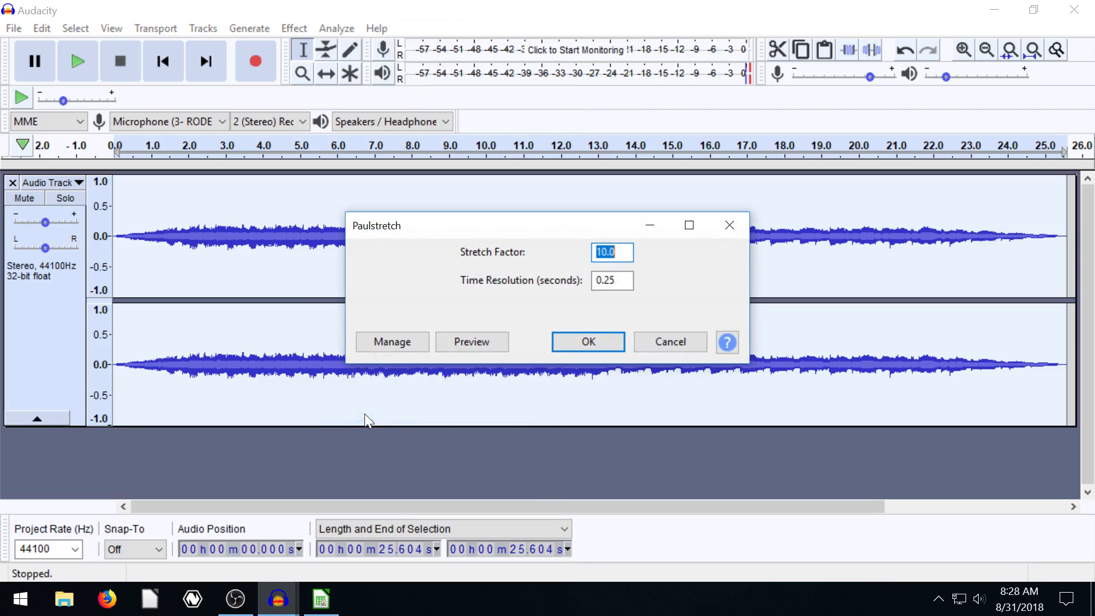
click(584, 345)
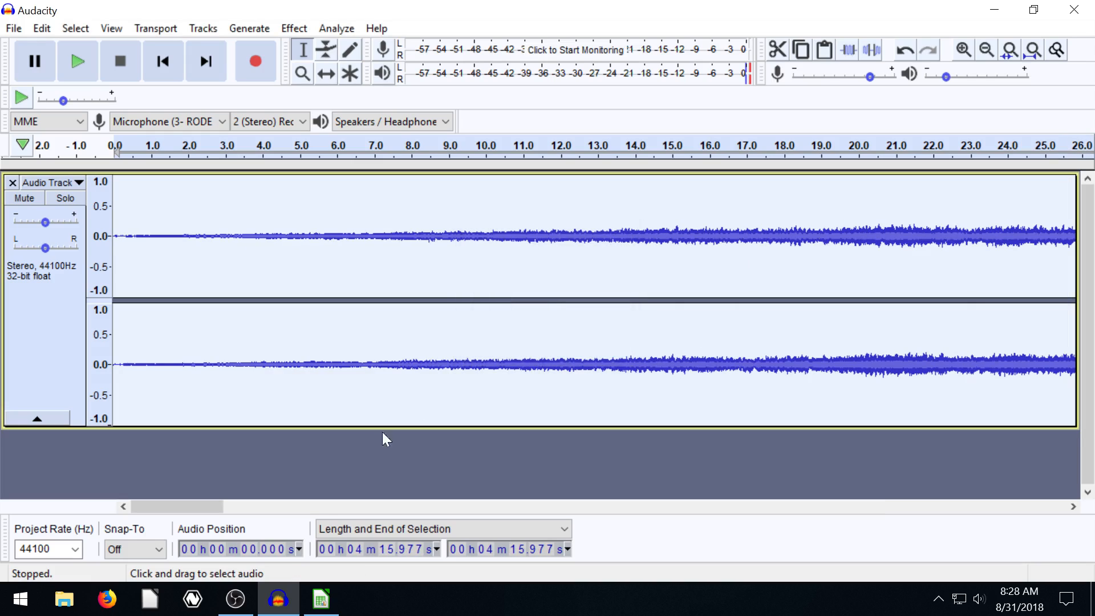
Step: Play the stretched audio from about 41.15 s, stop it, and undo the Paulstretch effect
click(320, 504)
drag(289, 504, 325, 504)
click(312, 265)
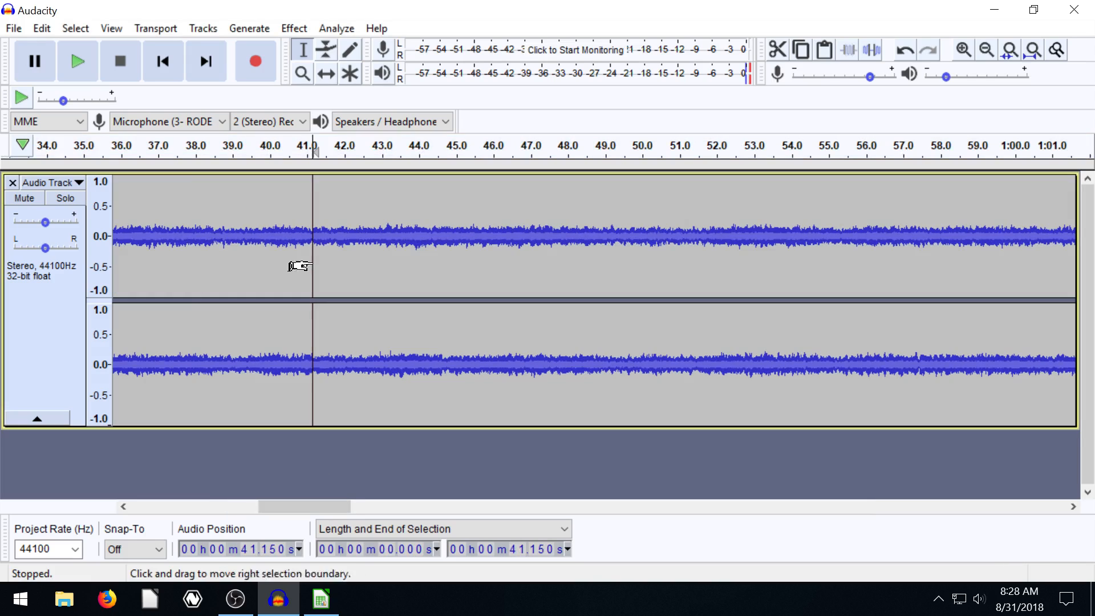
click(86, 58)
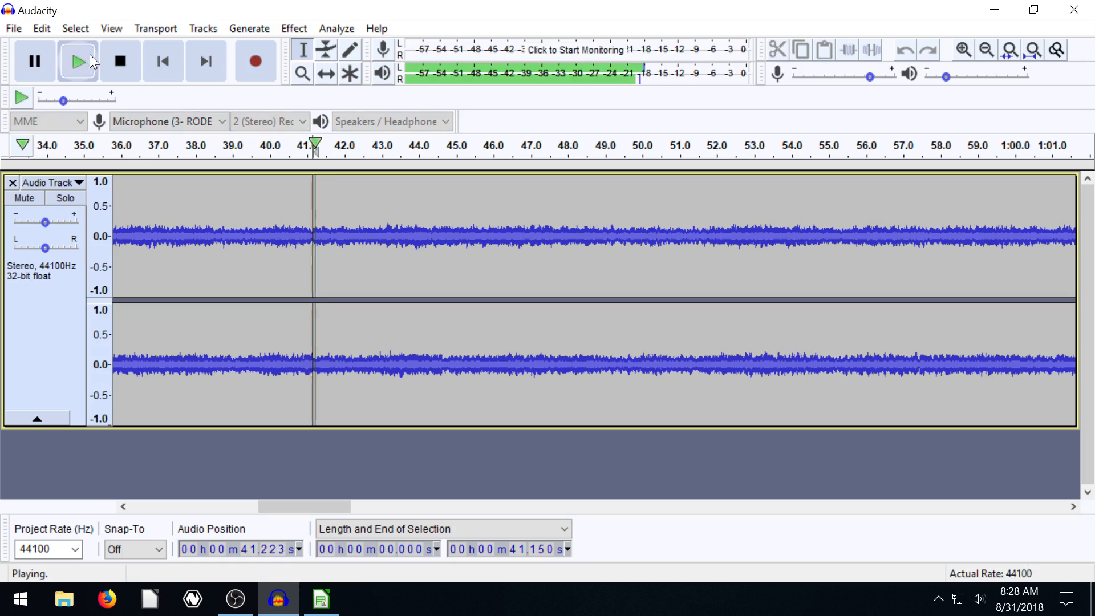
click(121, 67)
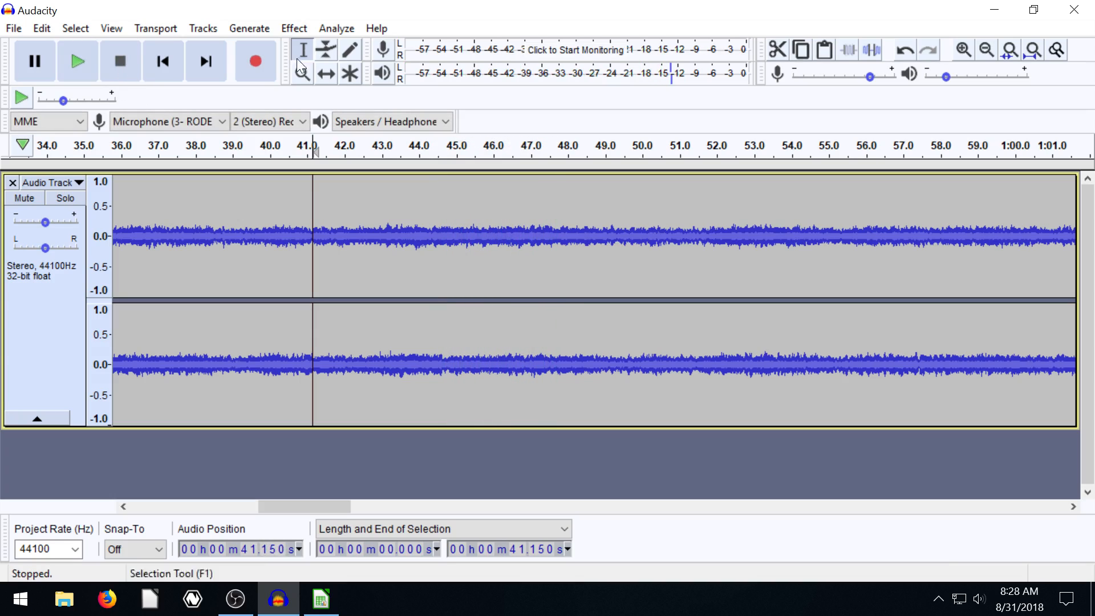
key(ctrl+z)
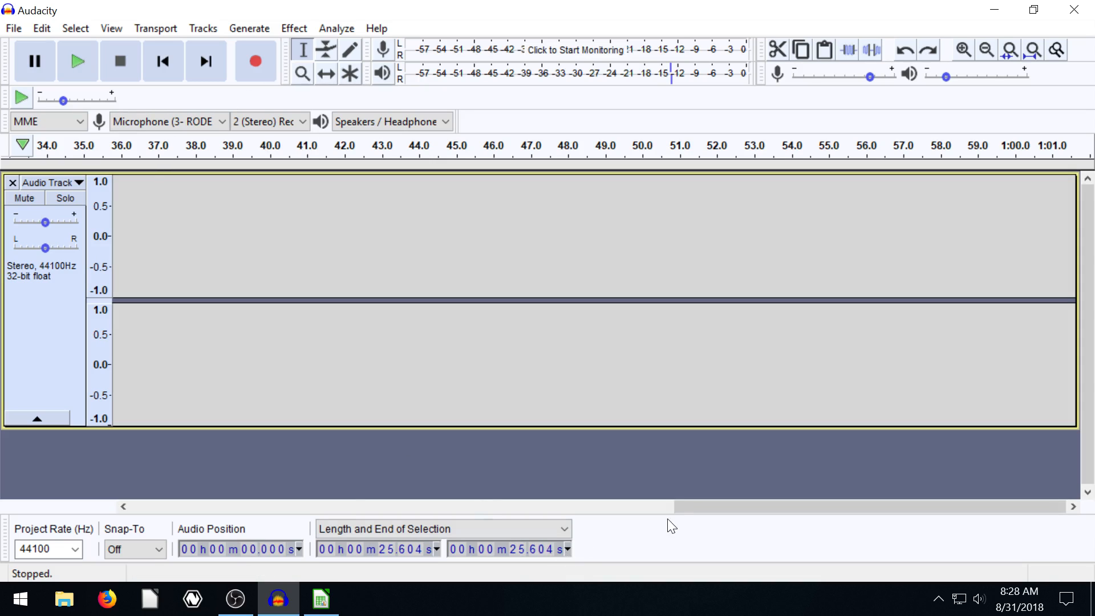
drag(662, 507, 114, 456)
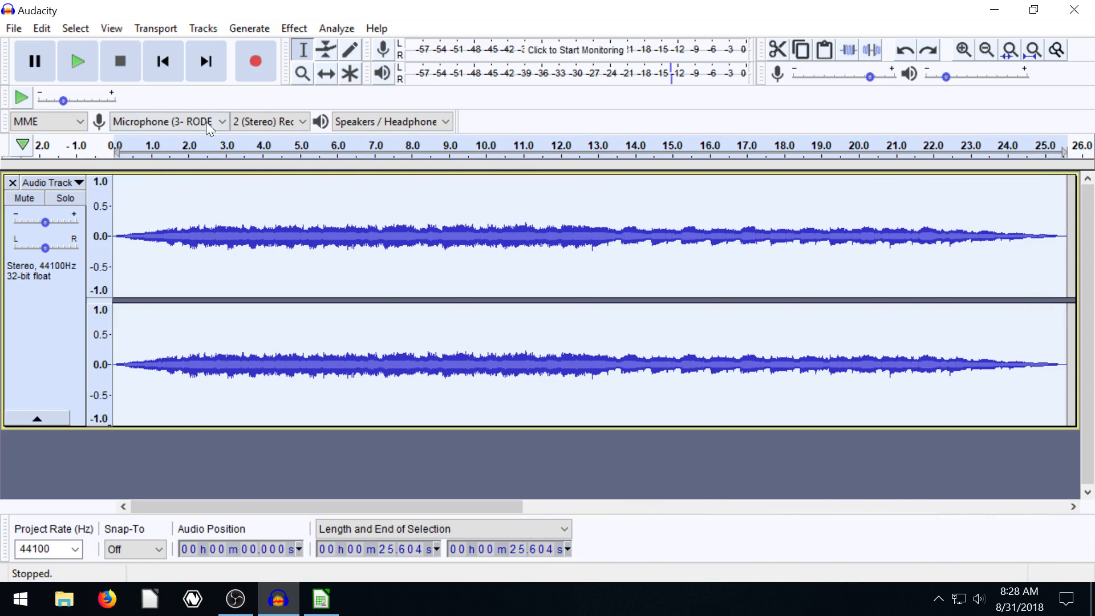
Step: Preview the Reverb effect on the selected track with its default settings and stop the preview
click(285, 30)
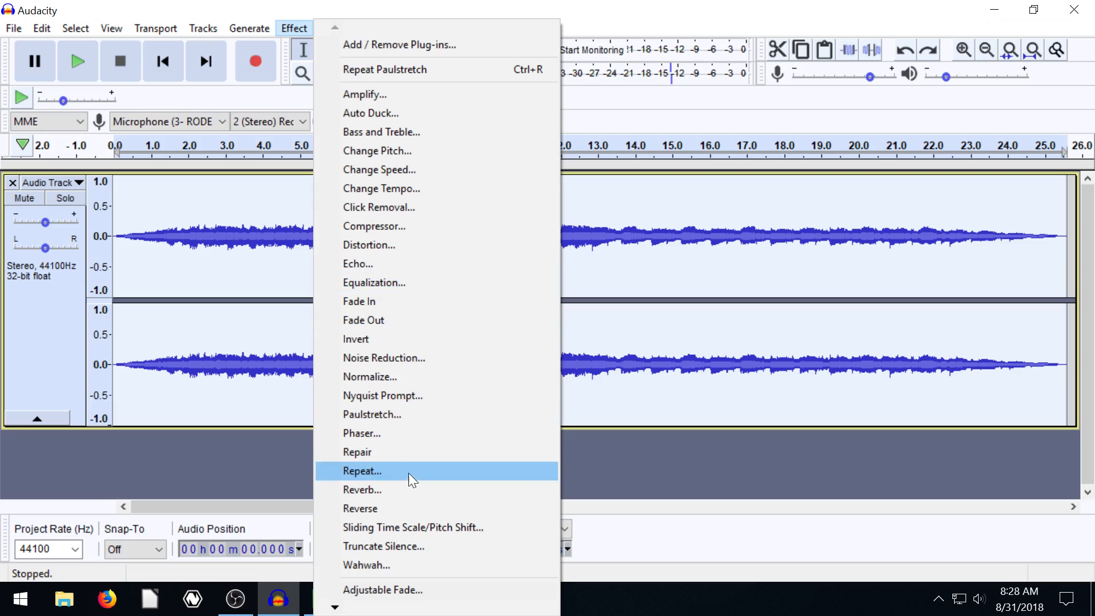
click(360, 491)
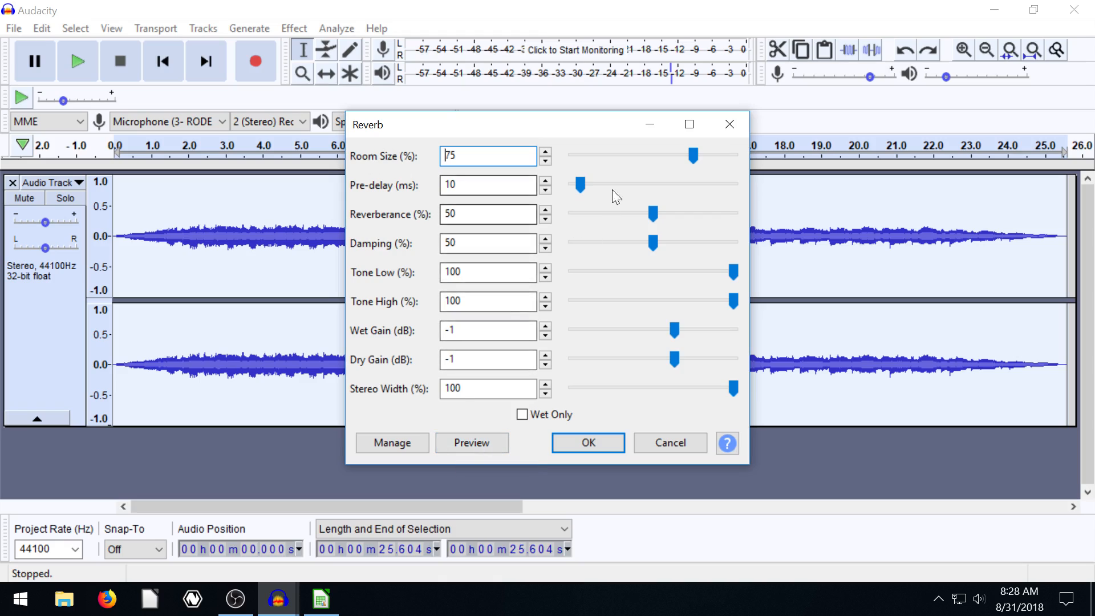
click(468, 443)
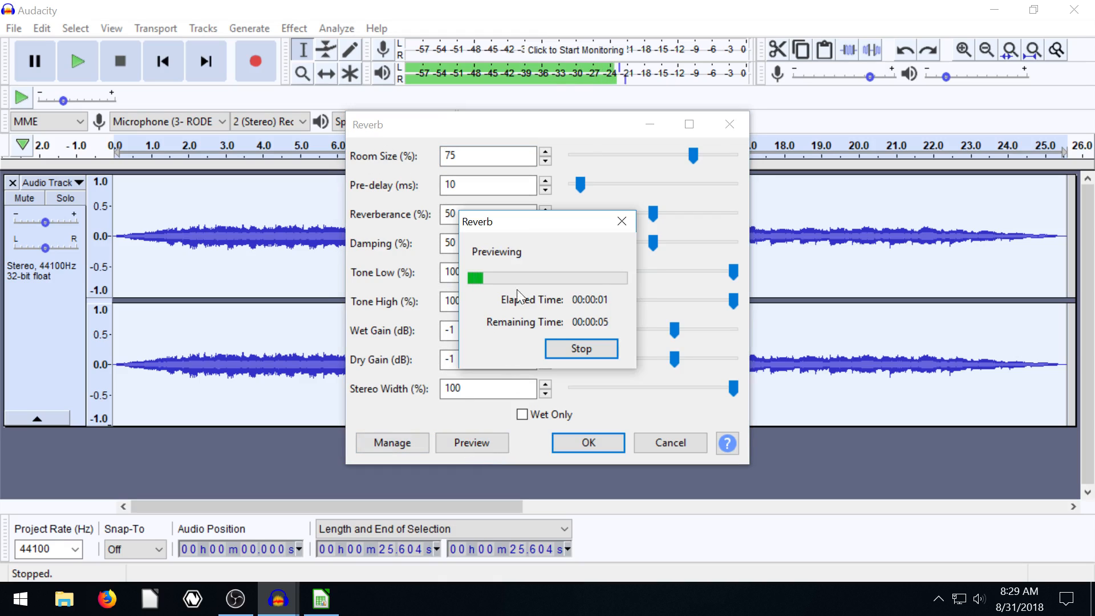
click(576, 349)
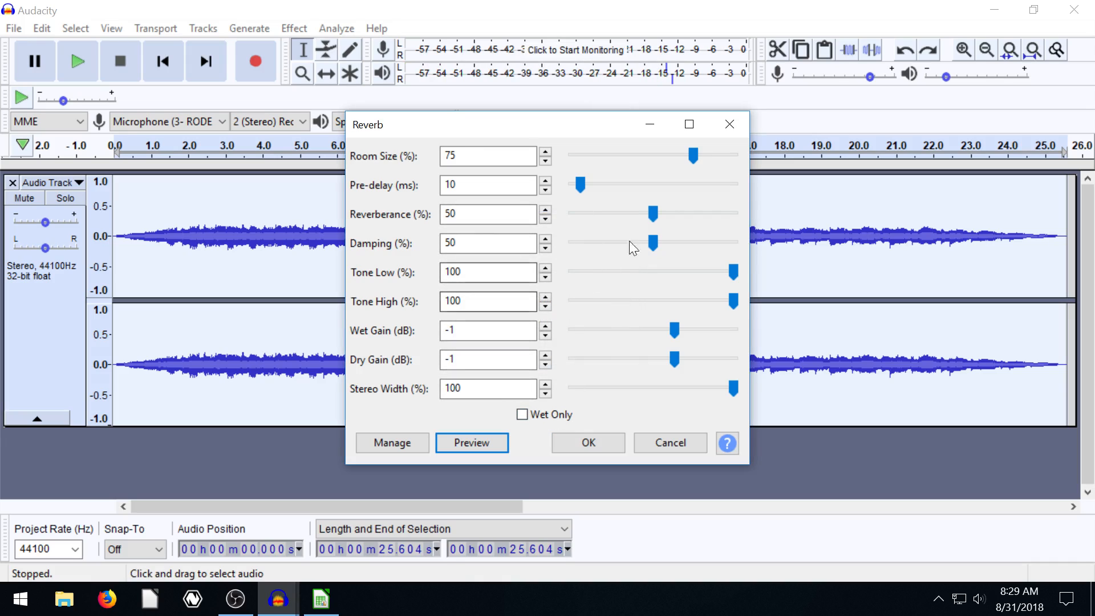
Step: Preview Reverb with pre-delay 68 ms, damping 41%, wet gain 1 dB and dry gain -3 dB, and cancel the effect
drag(652, 245, 638, 245)
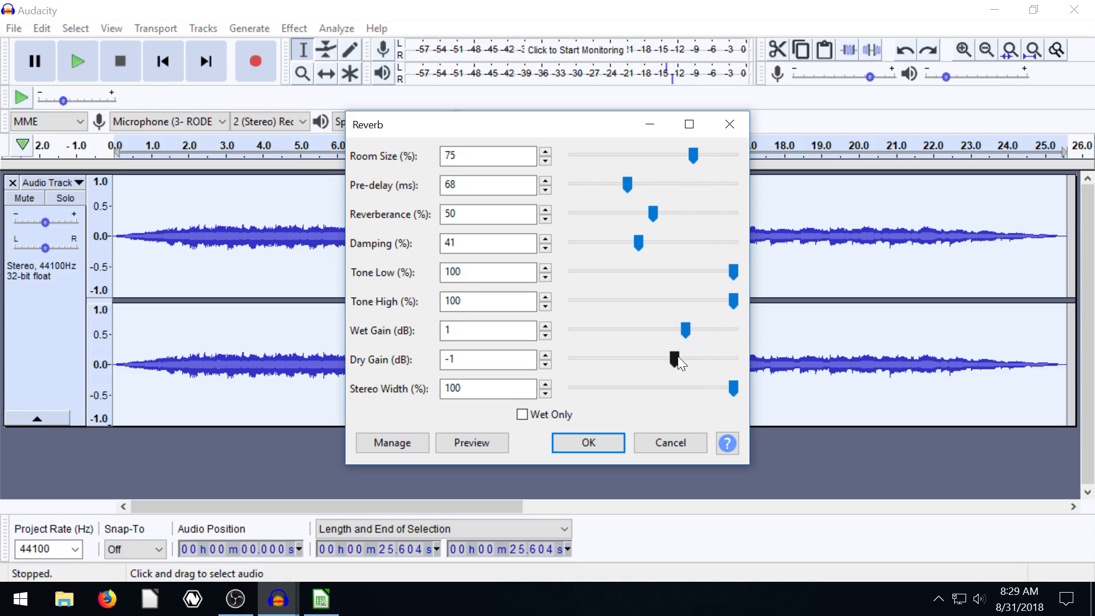
drag(668, 357, 663, 358)
click(478, 445)
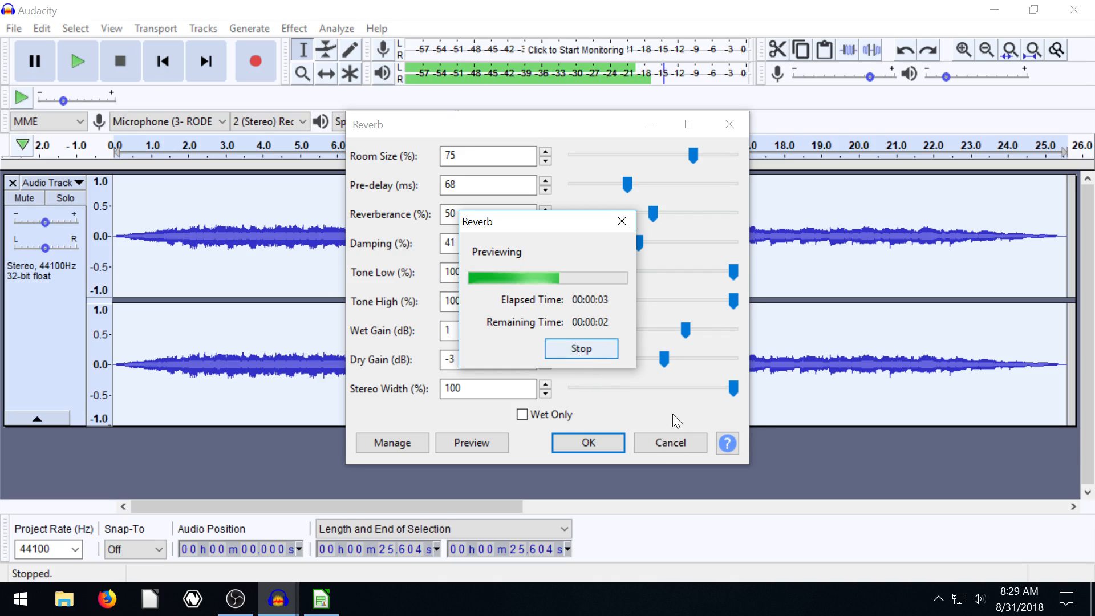
click(666, 438)
Step: Preview Hard Clipping distortion on the selected track with drive 81, make-up gain 57 and clipping level about -2.29 dB
click(286, 31)
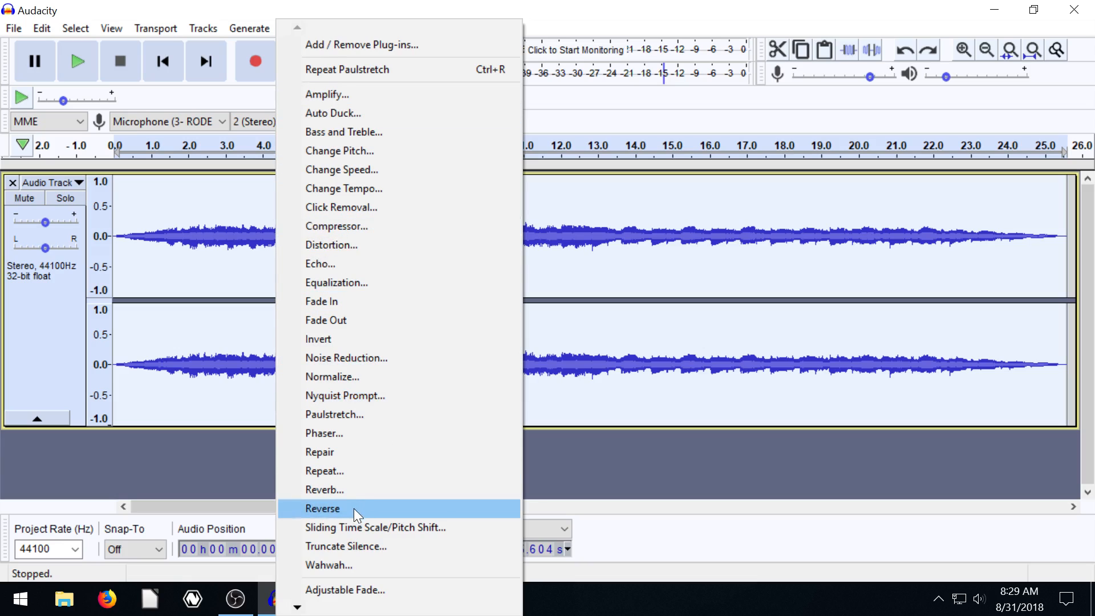
click(341, 248)
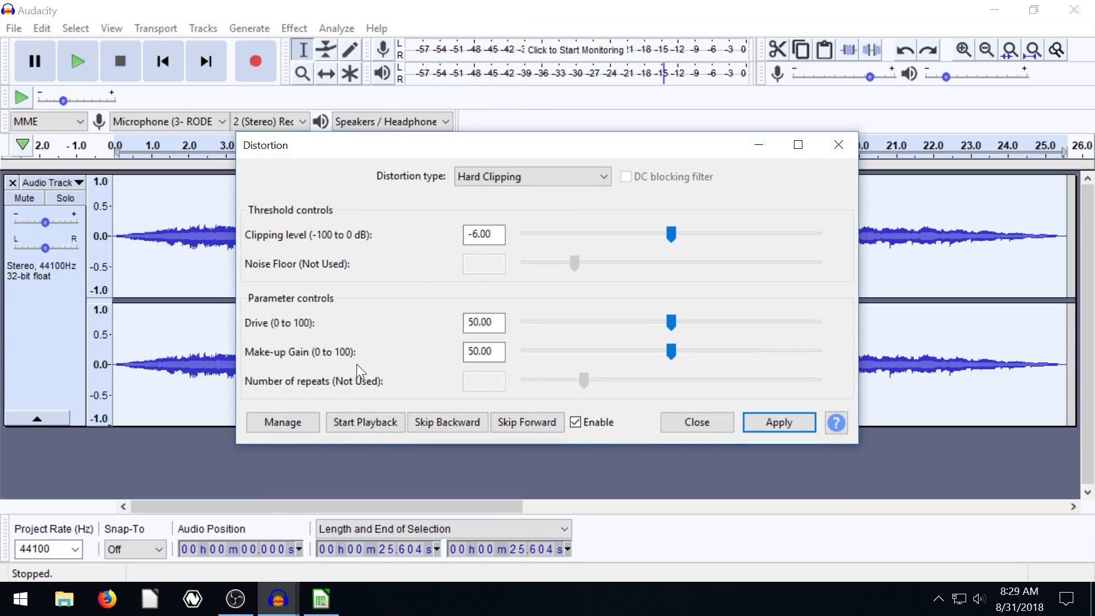
click(364, 424)
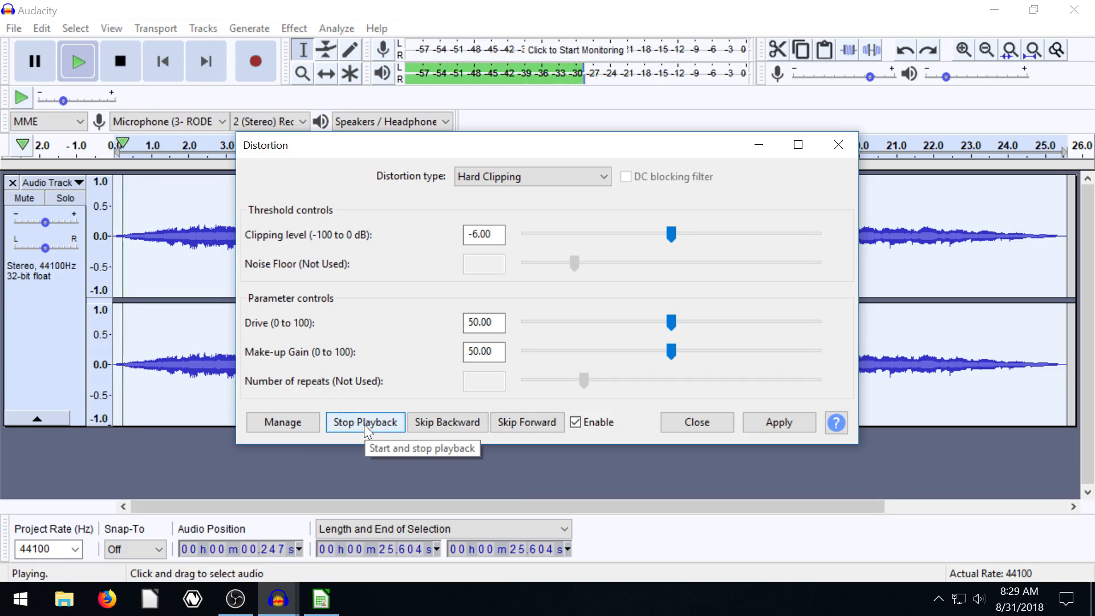
drag(675, 322, 761, 322)
drag(679, 349, 682, 354)
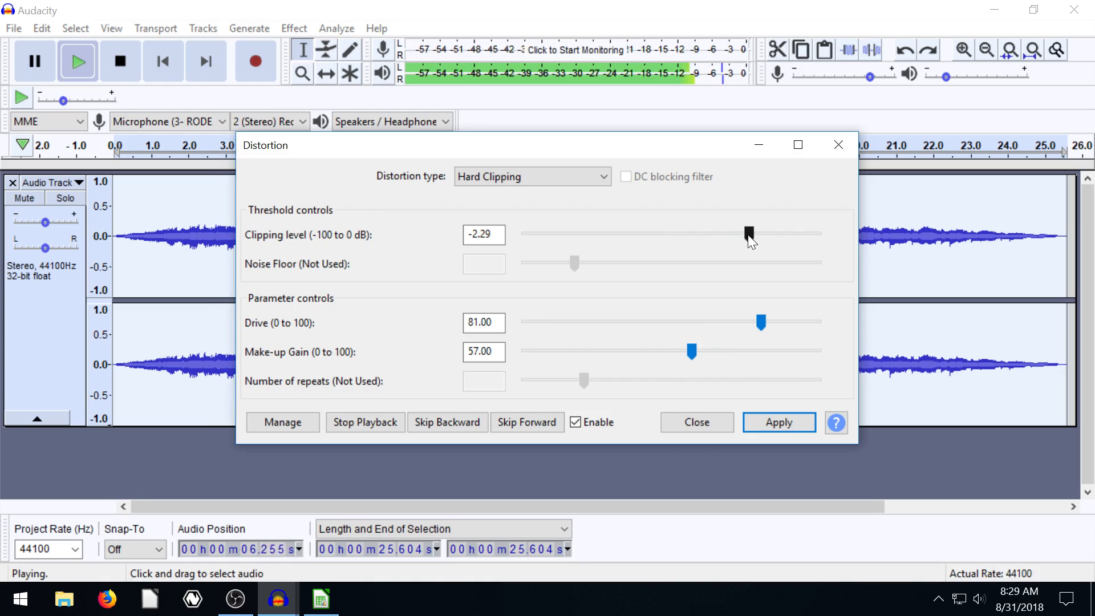
Step: Try the distortion with drive and make-up gain at 100 and varied clipping levels, close it without applying, and stop playback
drag(817, 323, 574, 329)
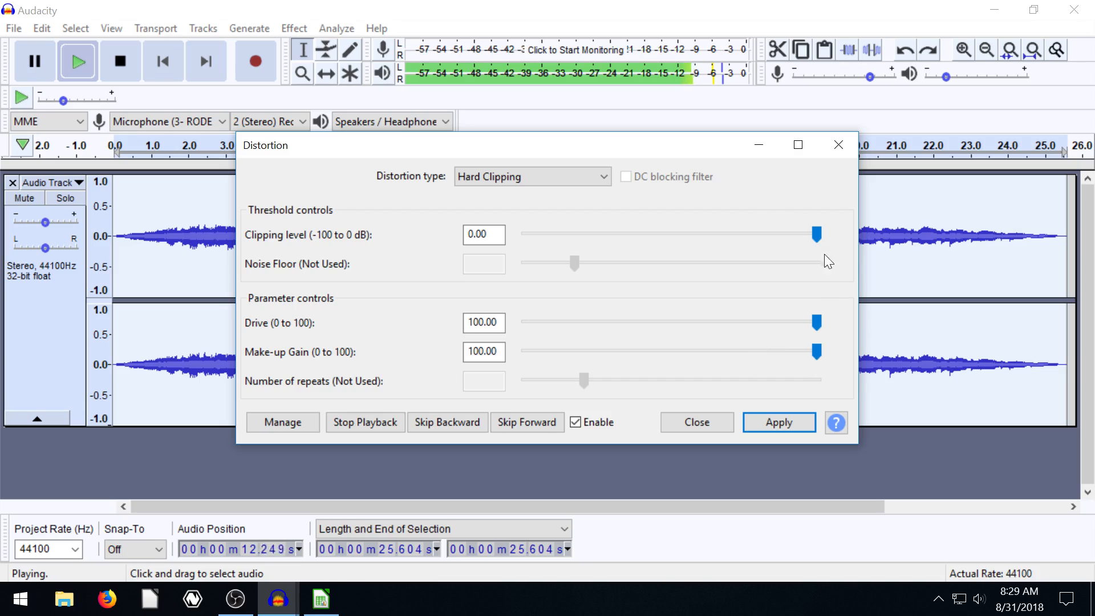
drag(817, 237, 392, 245)
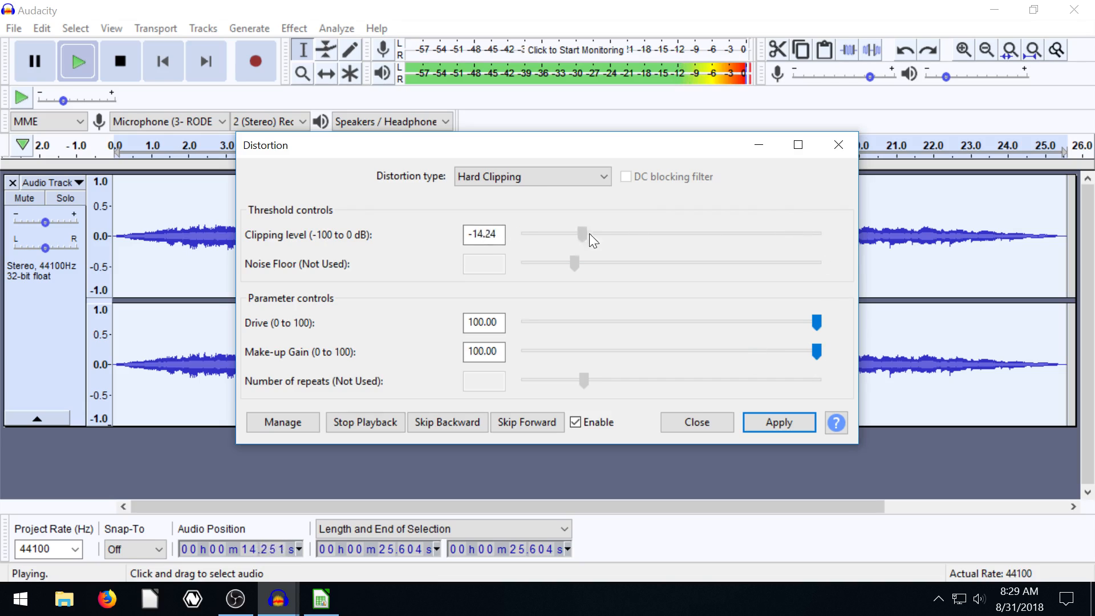
drag(537, 232, 666, 235)
click(695, 422)
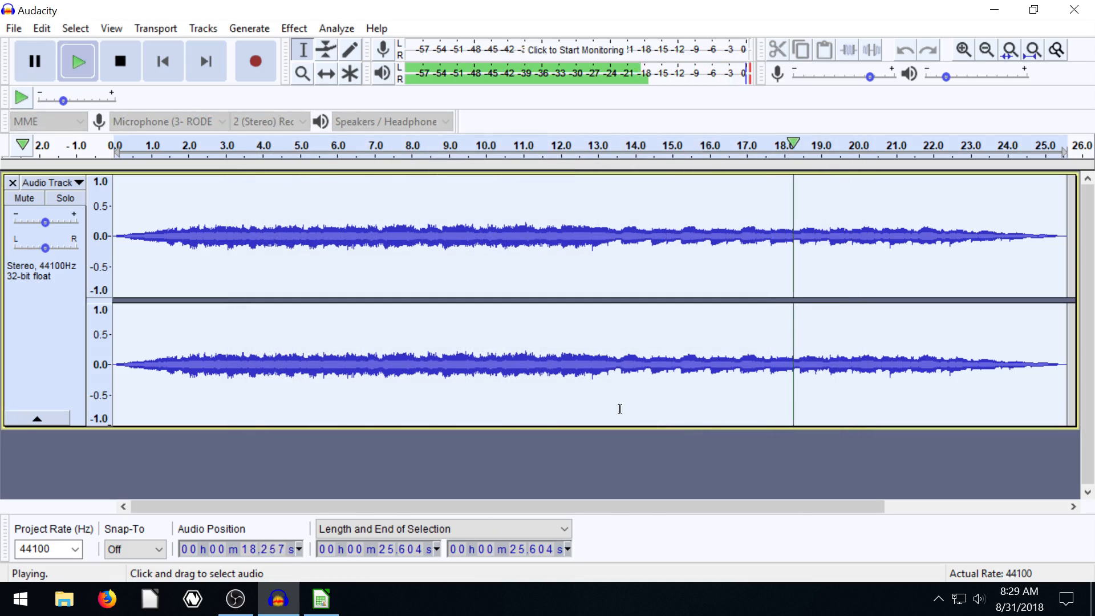
click(121, 67)
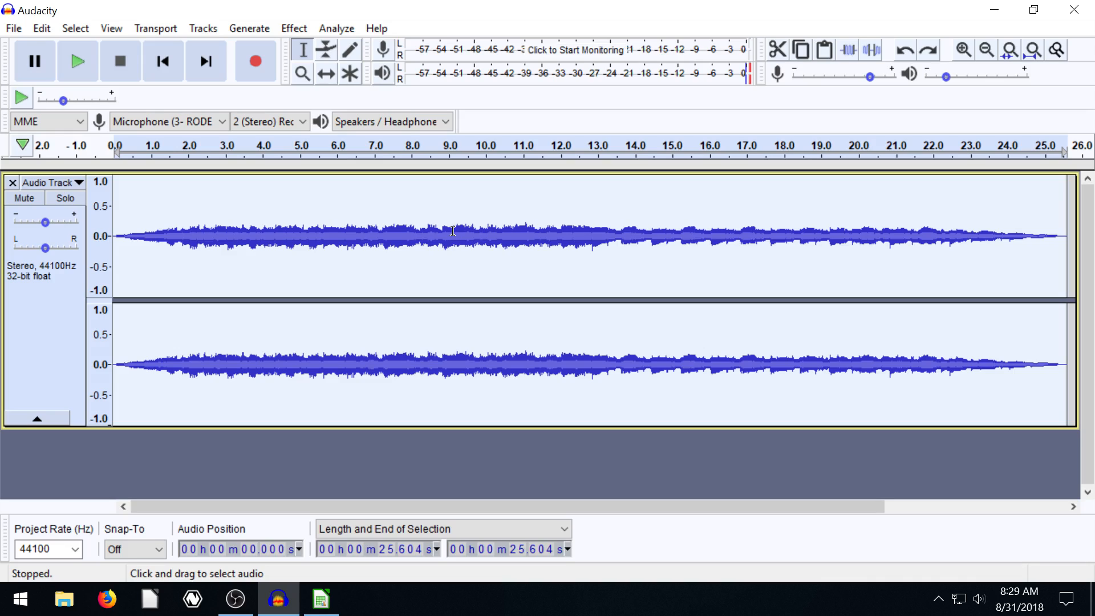
Step: Preview the Wahwah effect on the selected track with depth 57% and LFO frequency 2.4 Hz
click(295, 30)
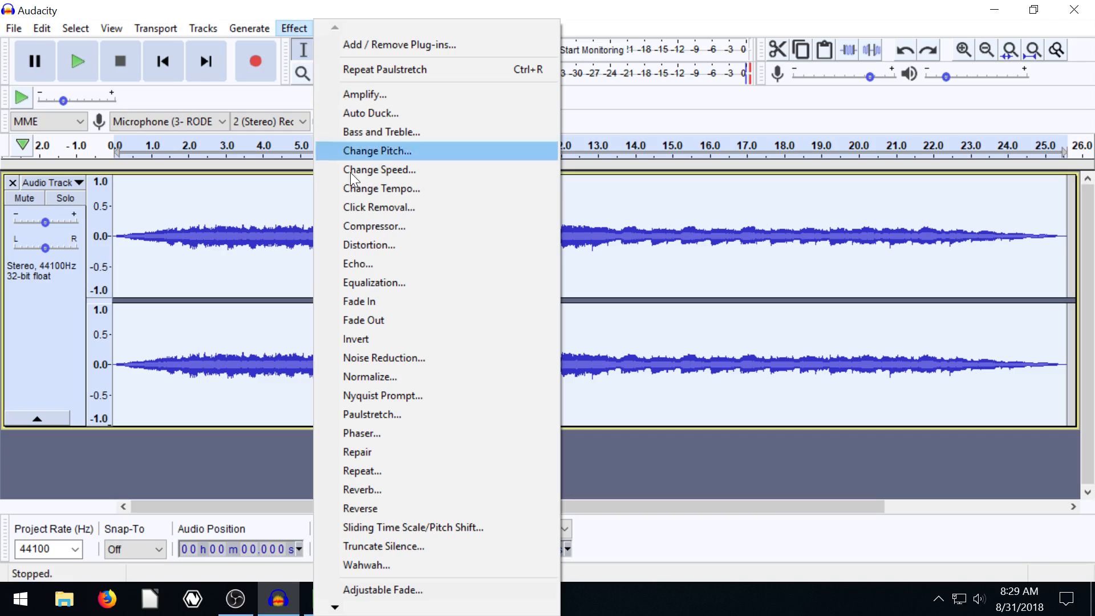
click(376, 565)
click(365, 389)
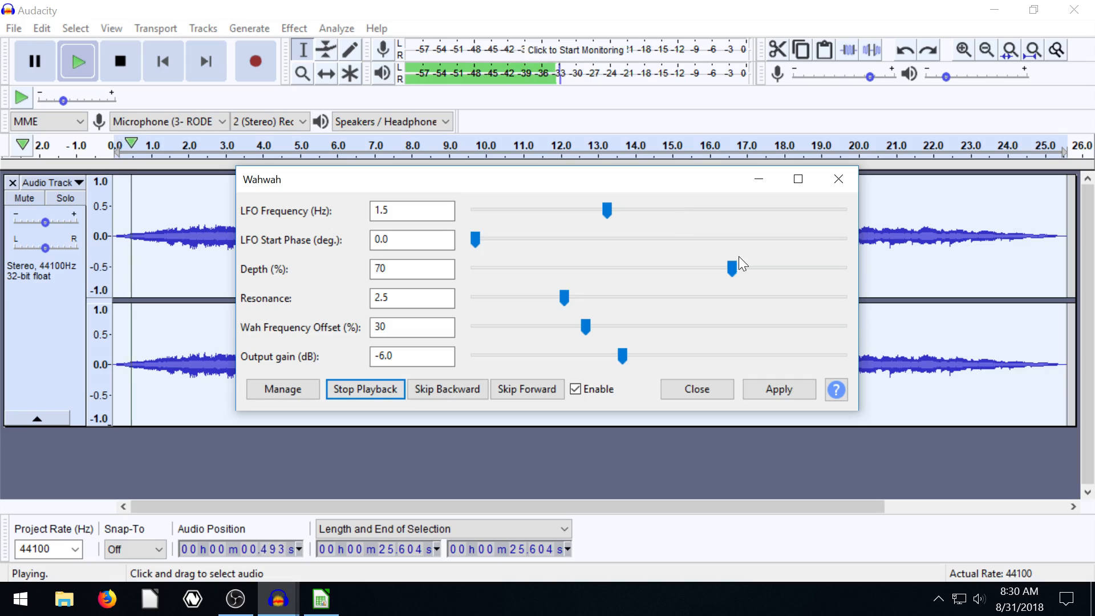
drag(729, 268, 684, 268)
drag(608, 211, 691, 211)
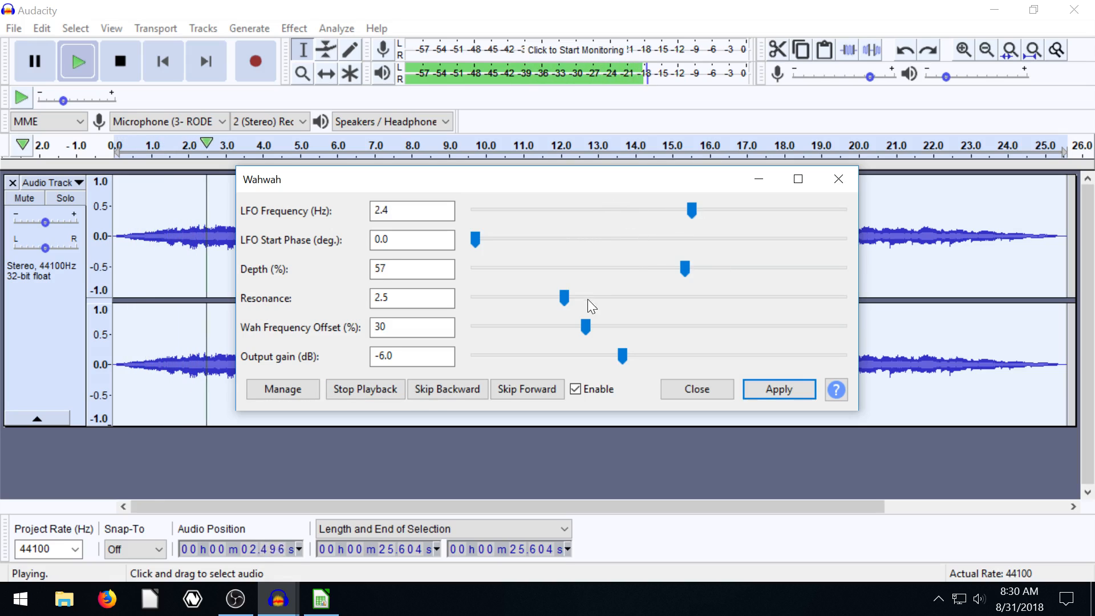
Step: Audition Wahwah with resonance 6.2, output gain -3 dB and wah frequency offset 31%, close it without applying, and stop playback
drag(564, 297, 701, 297)
drag(585, 326, 726, 326)
drag(622, 356, 632, 326)
drag(723, 356, 589, 326)
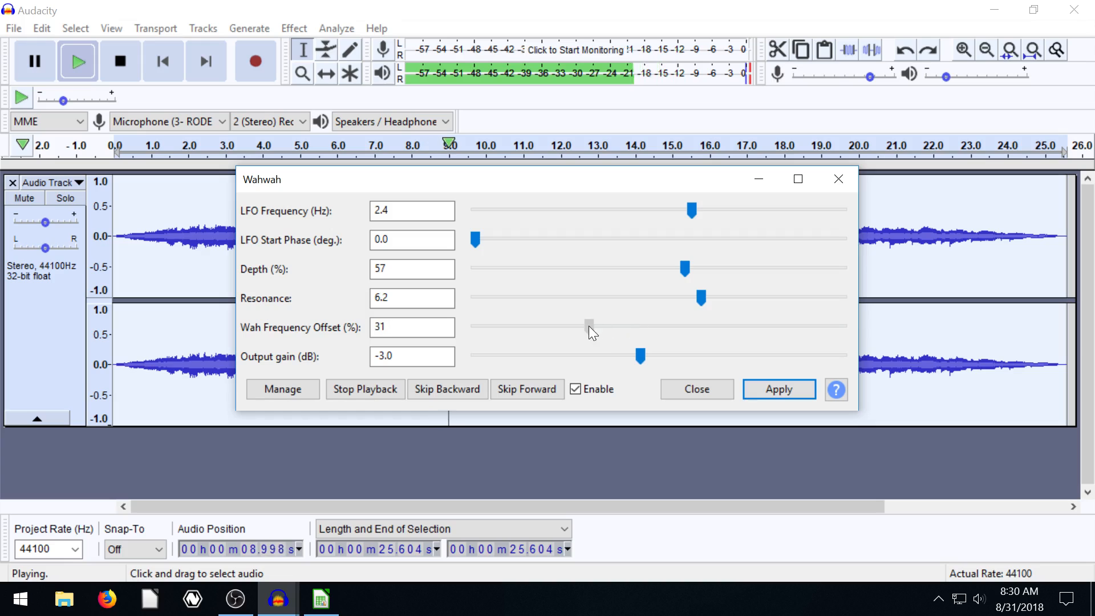
click(697, 389)
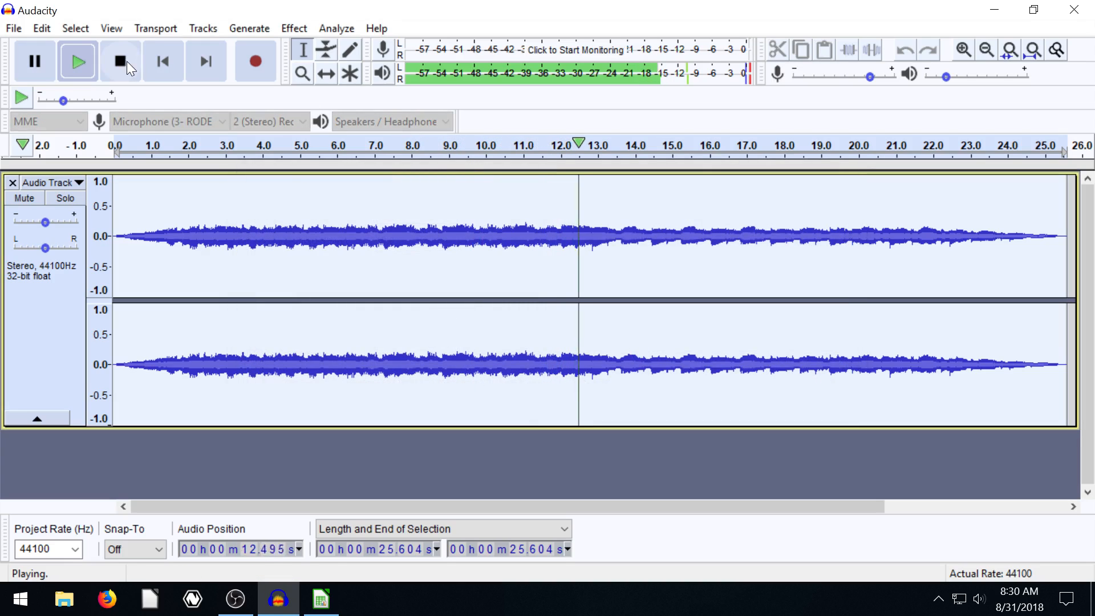
click(122, 61)
click(292, 29)
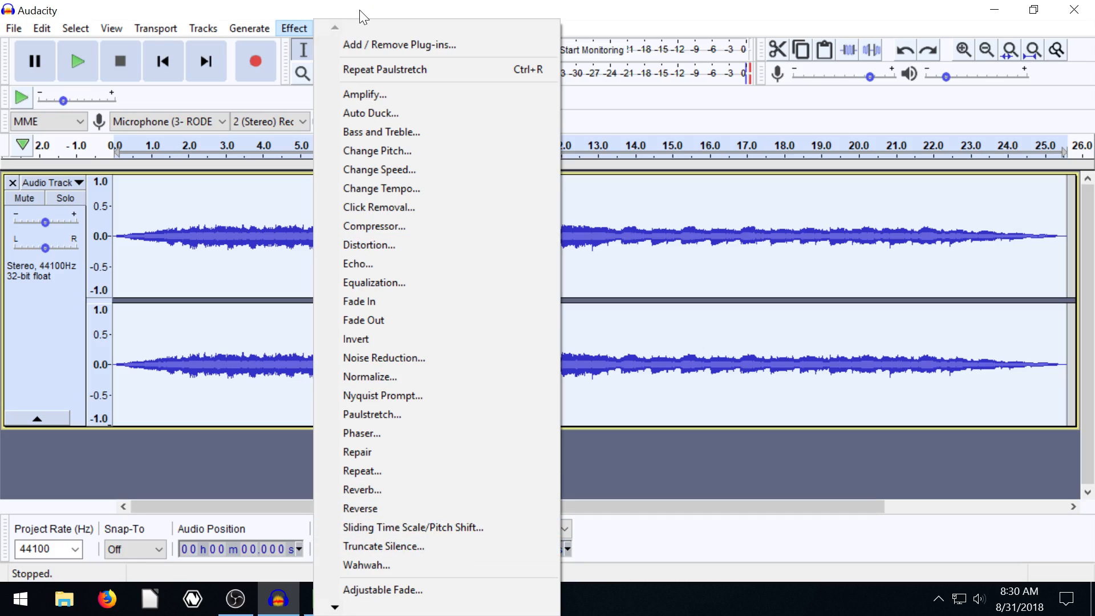
mouse_move(336, 607)
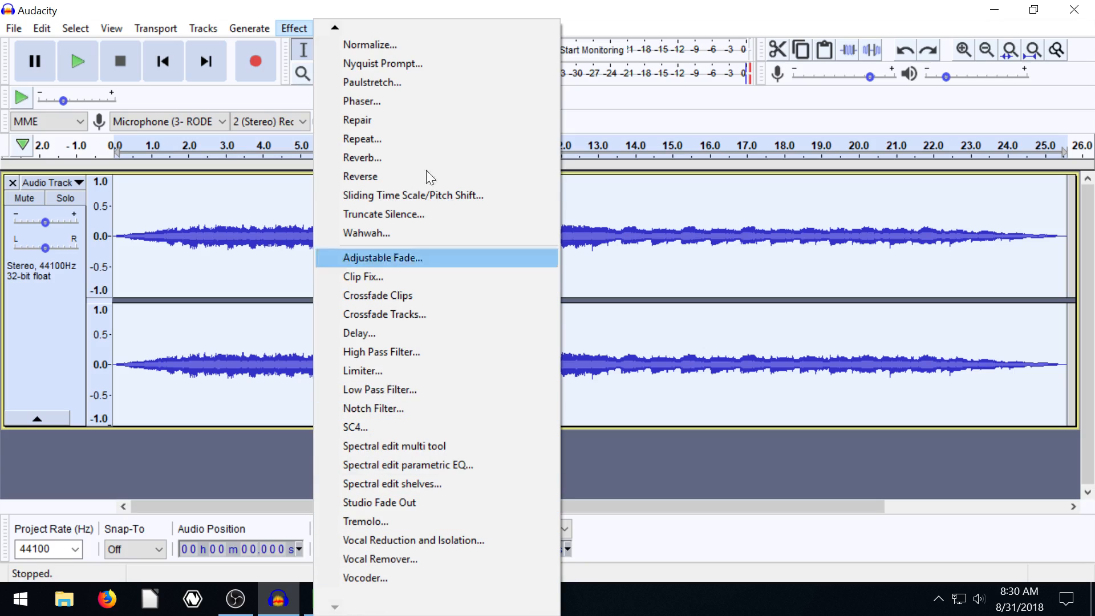
mouse_move(340, 26)
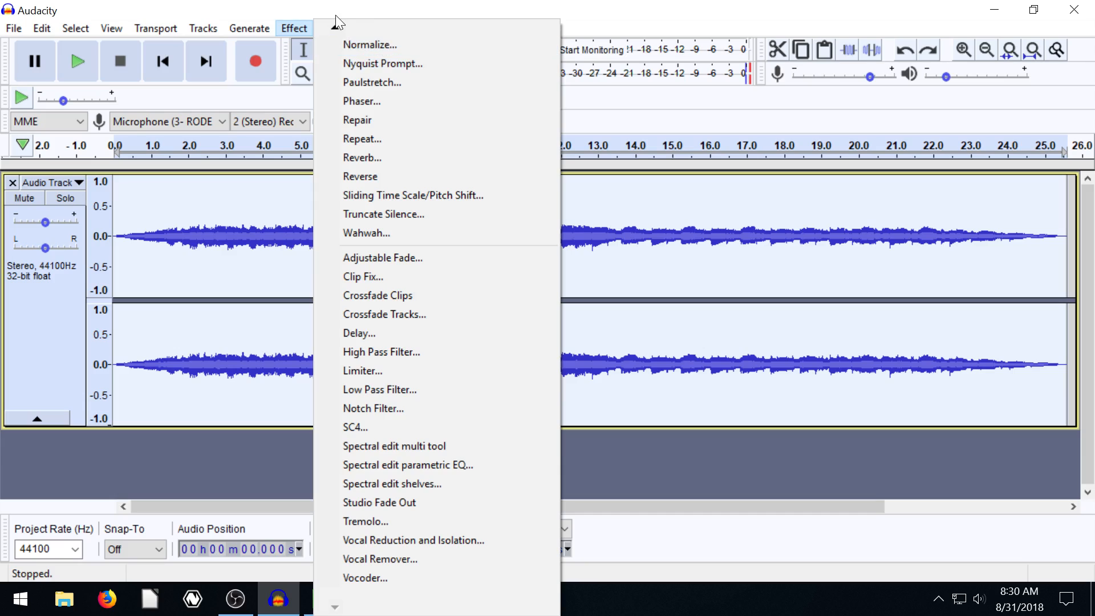
click(295, 29)
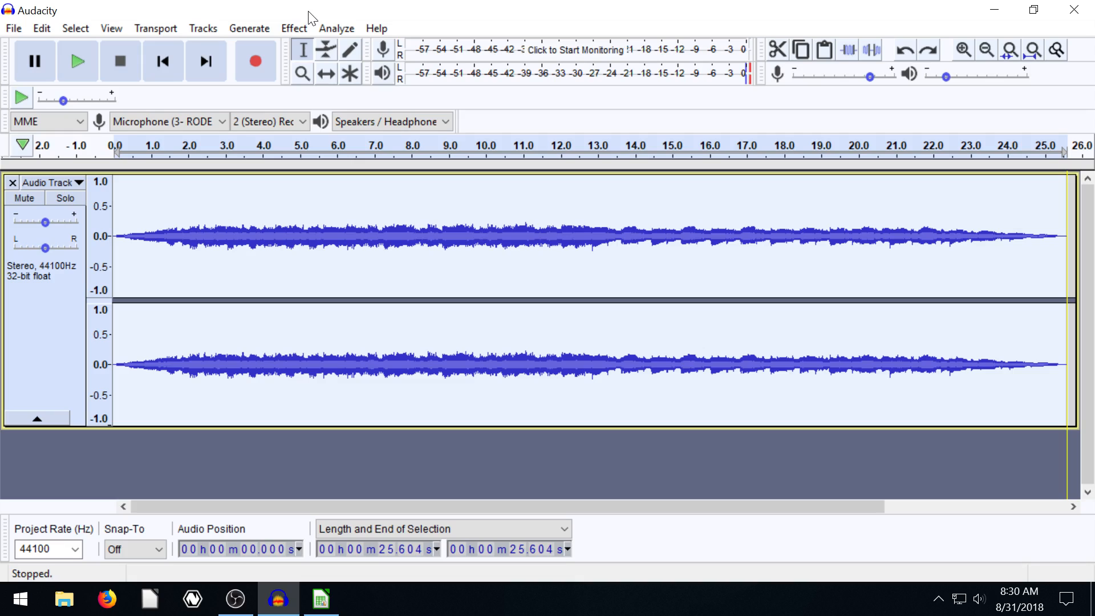
click(301, 29)
click(295, 26)
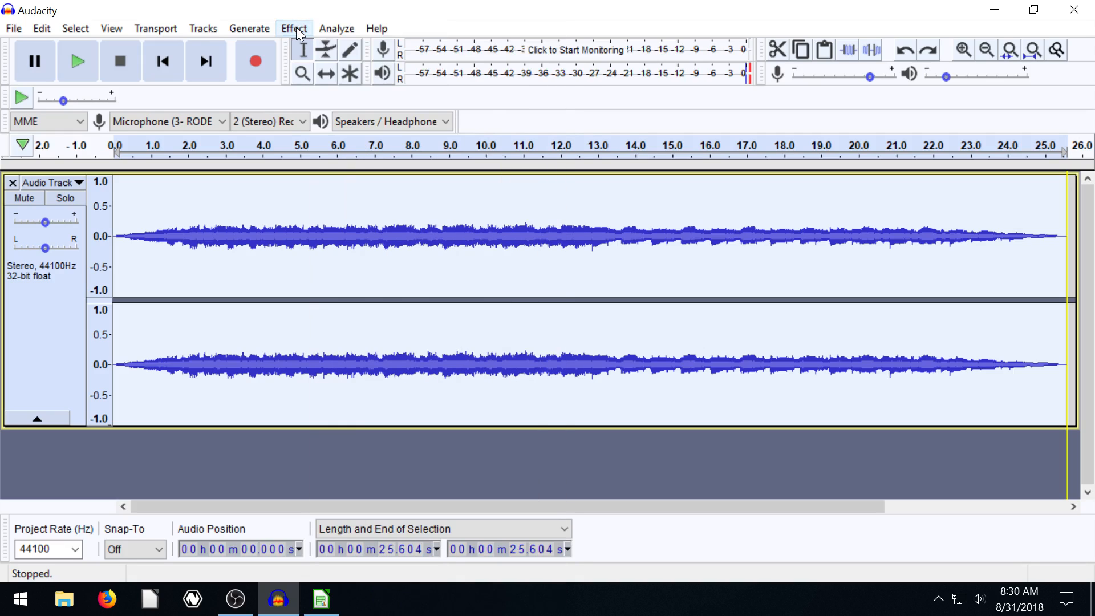